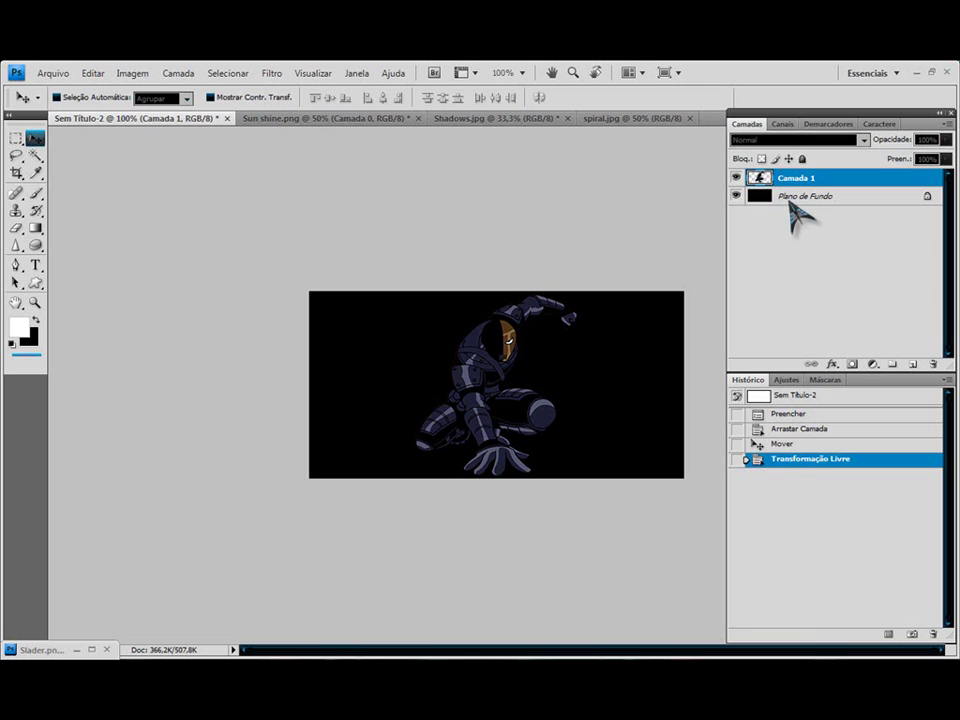
- Copy the Sun shine image into the banner as a new layer
left_click(360, 121)
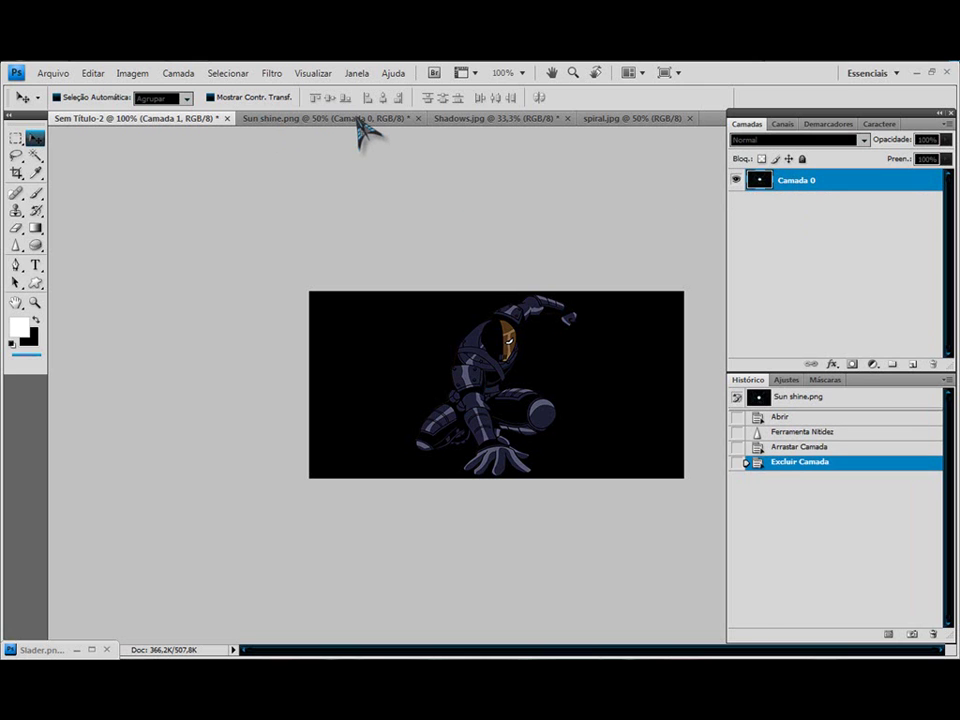
mouse_move(533, 205)
left_mouse_down()
mouse_move(297, 129)
mouse_move(284, 327)
left_mouse_up()
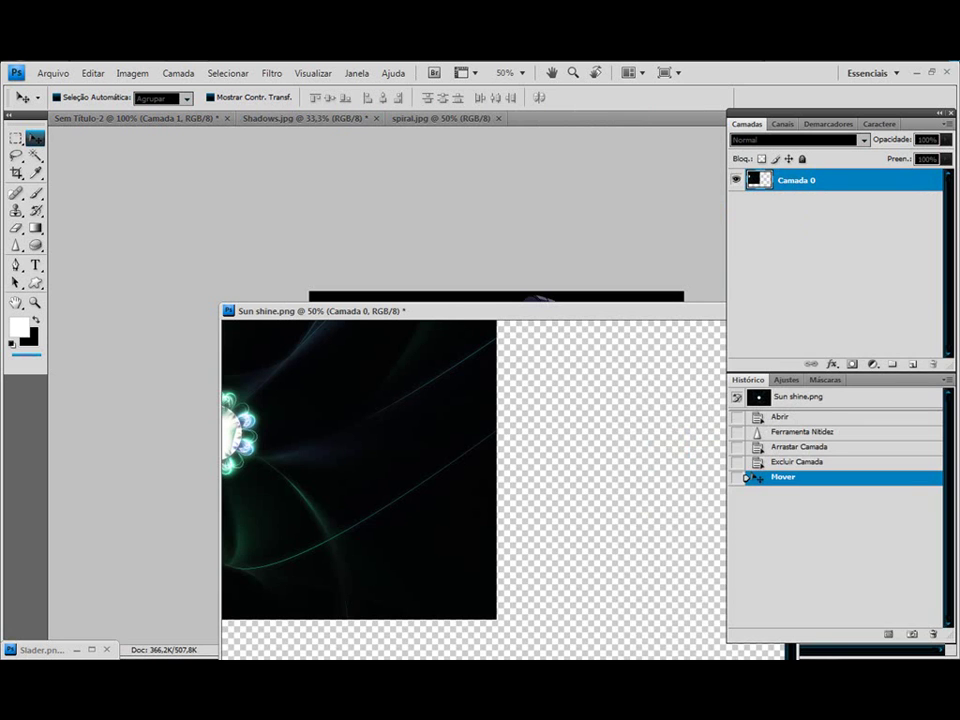
left_click_drag(407, 321, 520, 512)
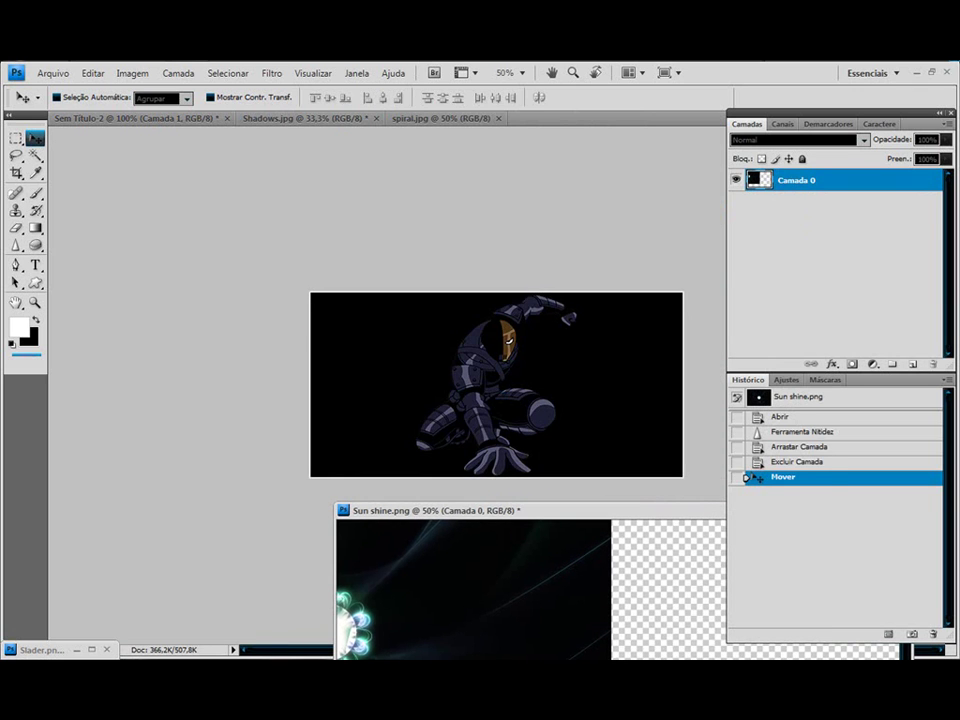
left_click_drag(470, 590, 496, 385)
- Put the character above the glow and position the glowing flowers under its hand
left_click_drag(795, 196, 795, 176)
mouse_move(470, 420)
left_mouse_down()
mouse_move(545, 372)
mouse_move(690, 355)
left_mouse_up()
left_click_drag(500, 420, 490, 465)
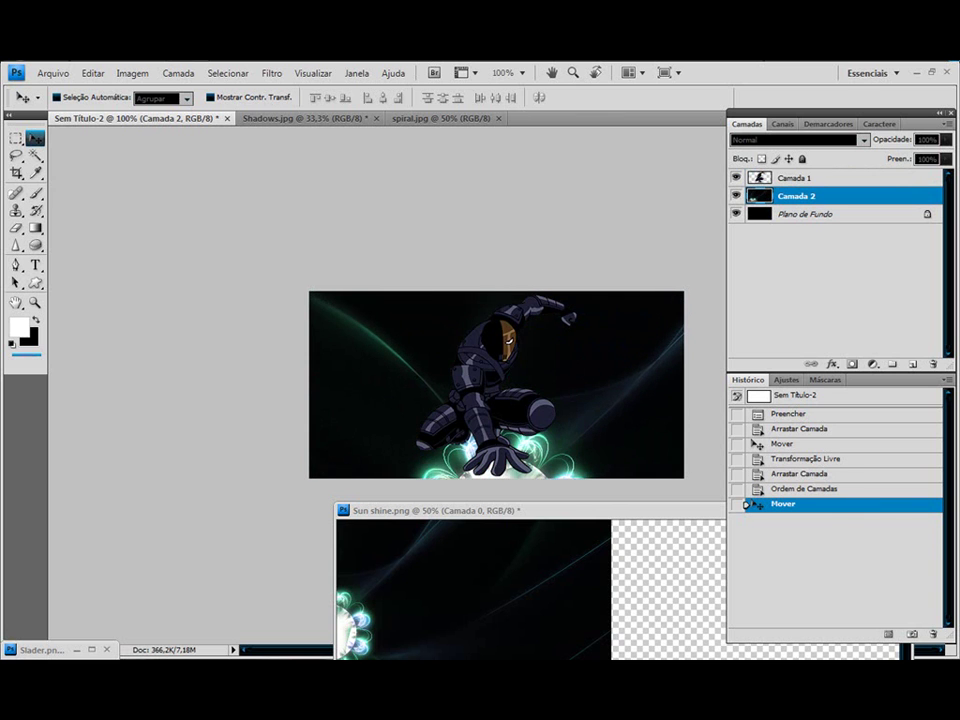
- Close Sun shine.png without saving
left_click(585, 532)
key("ctrl+w")
key("n")
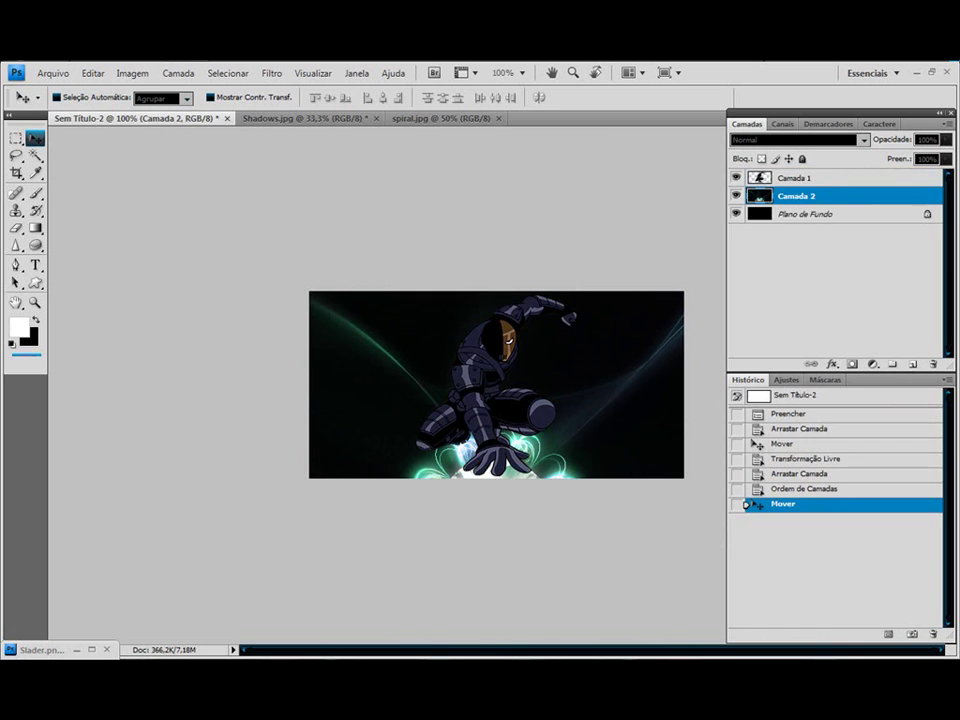
- Bring Shadows.jpg into the banner as top layer Camada 3, rays framing the character
left_click(311, 120)
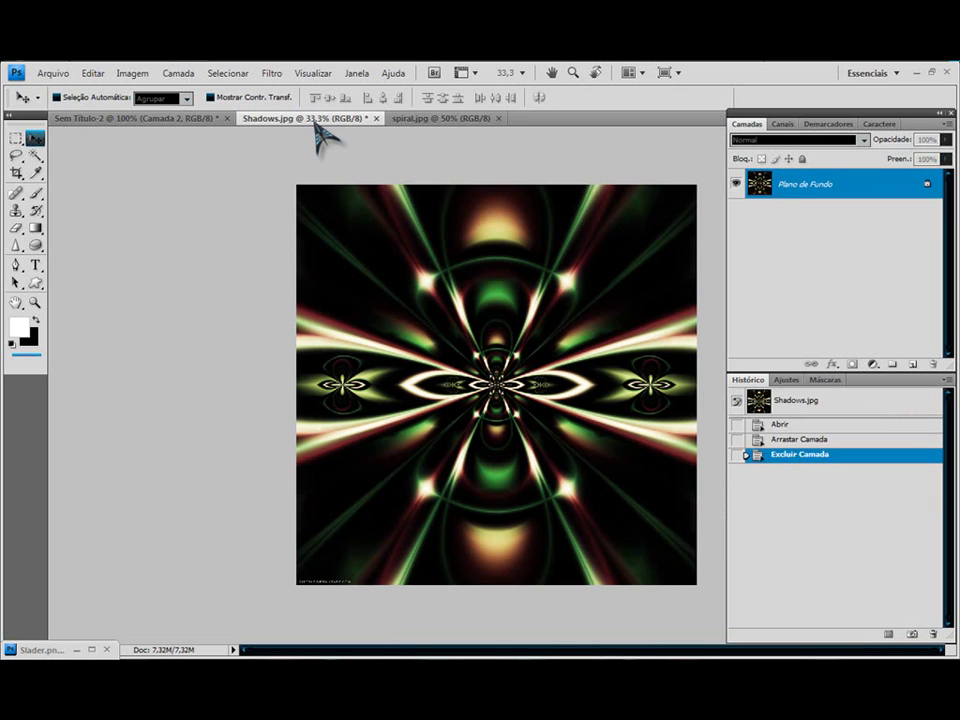
mouse_move(298, 119)
left_mouse_down()
mouse_move(62, 420)
mouse_move(92, 480)
left_mouse_up()
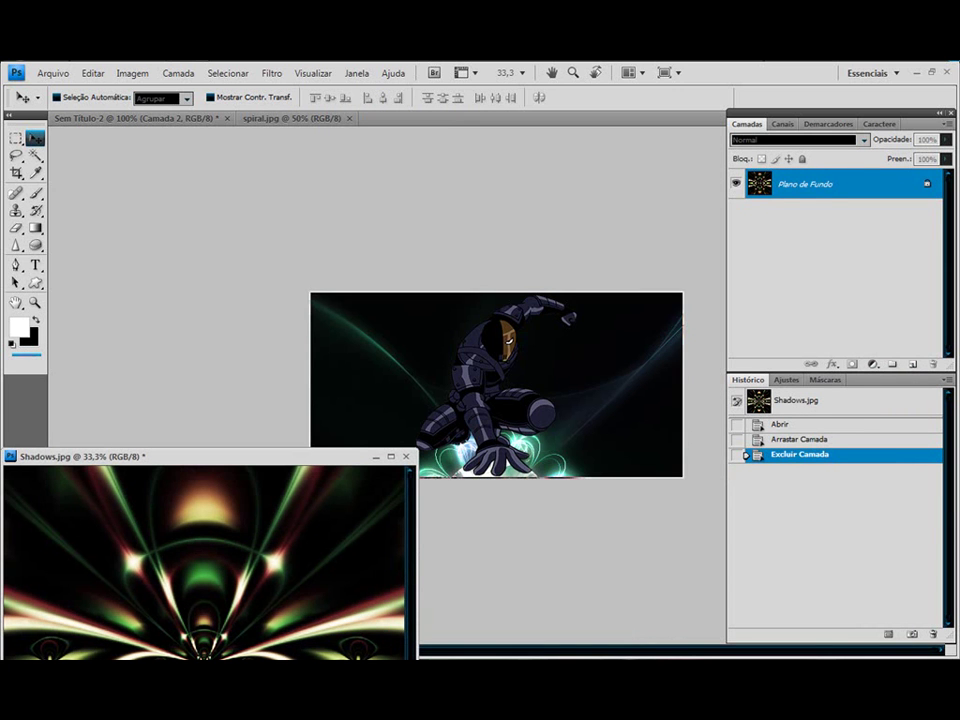
left_click(376, 457)
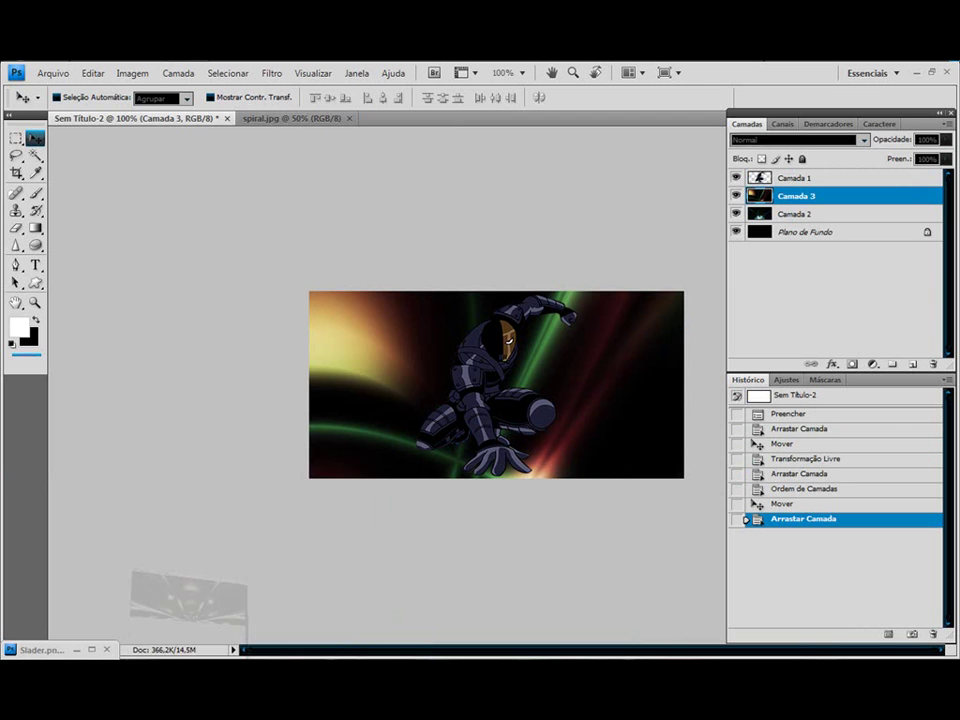
left_click_drag(795, 196, 795, 176)
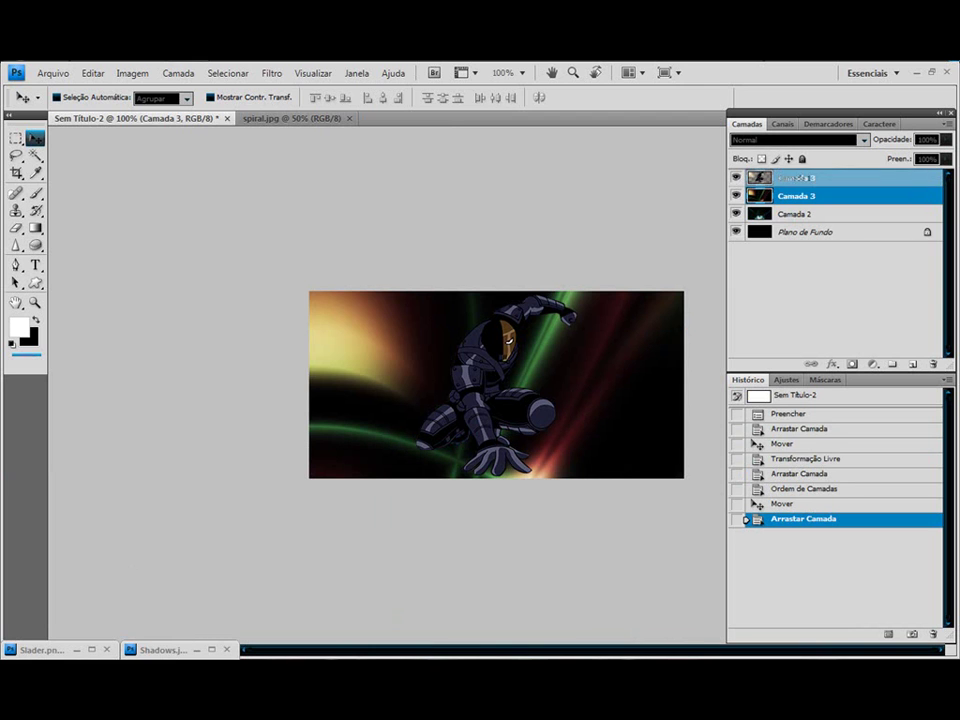
left_click_drag(470, 420, 506, 210)
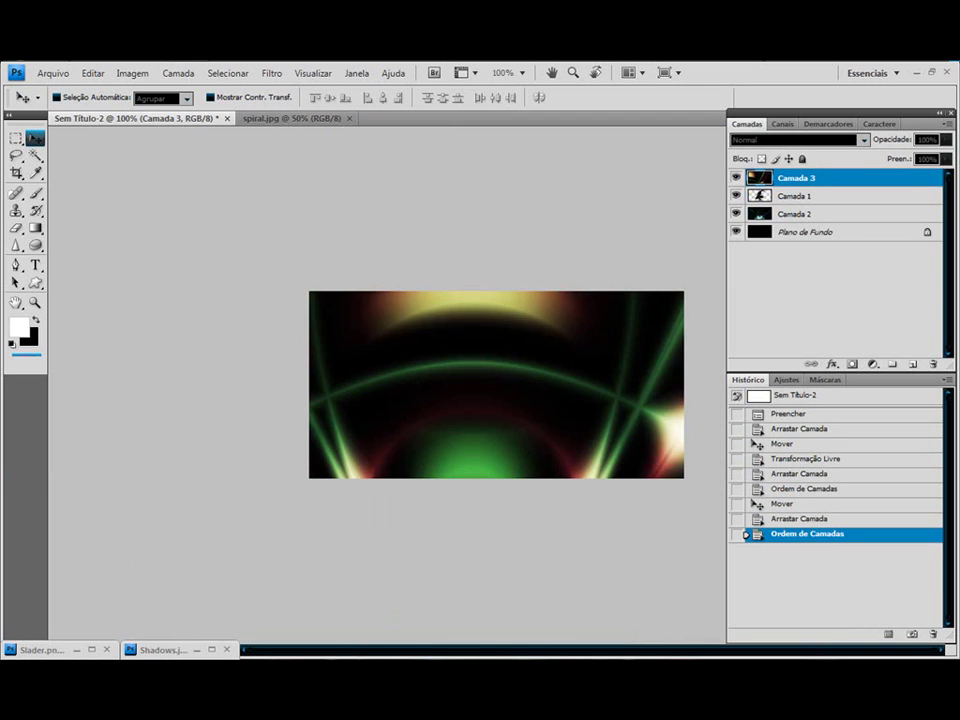
left_click_drag(497, 420, 520, 222)
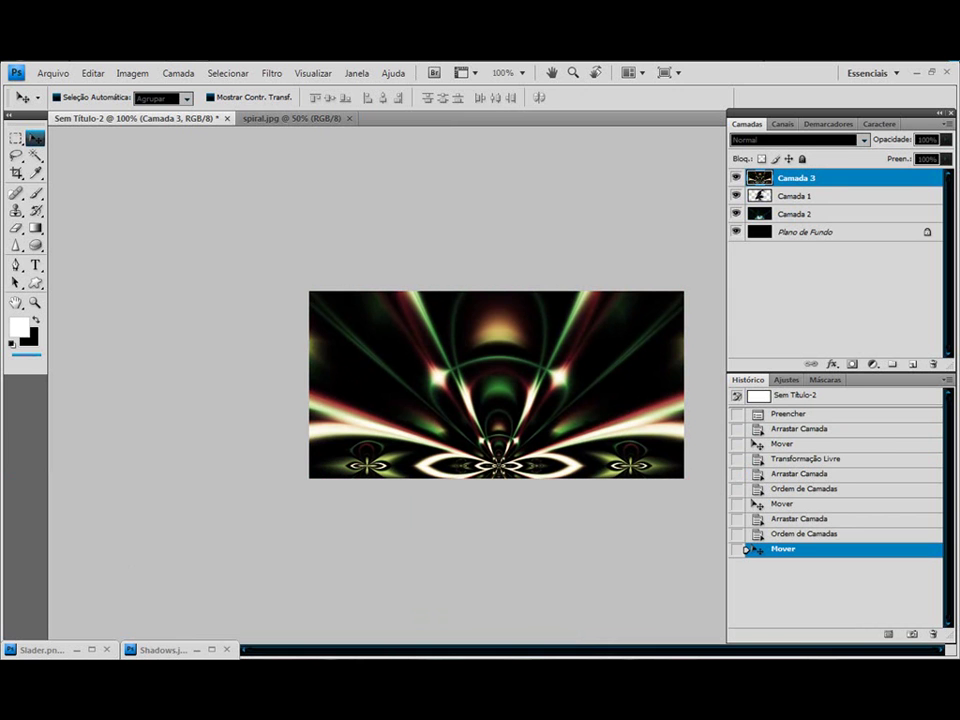
- Set Camada 3's blend mode to Subexposição Linear (Adicionar) after previewing other modes
double_click(850, 178)
left_click(520, 542)
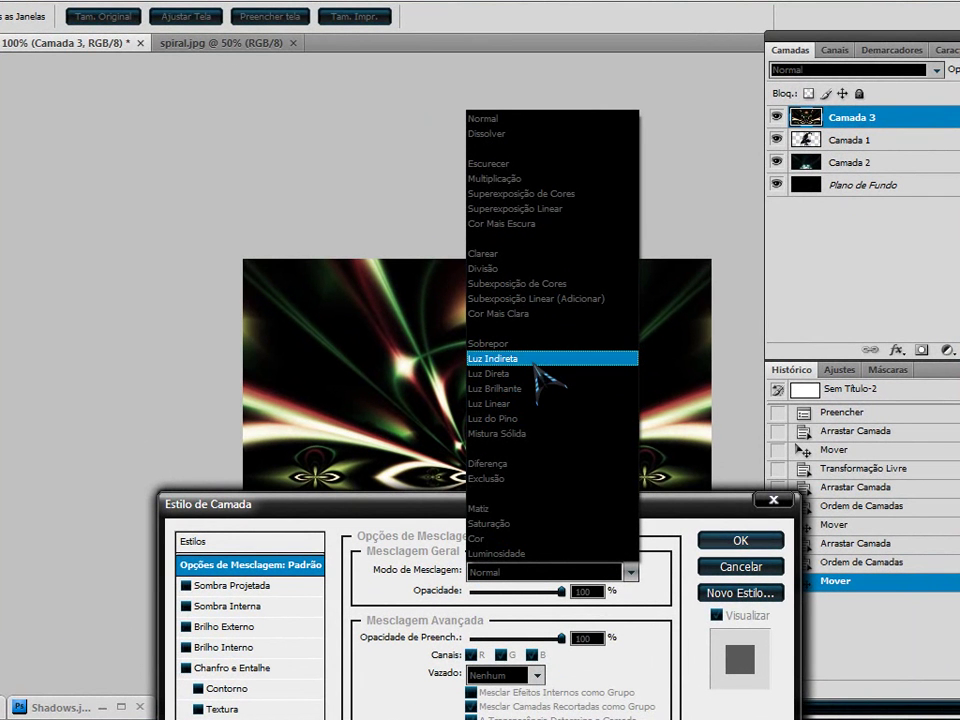
left_click(530, 374)
key("Down")
key("Down")
key("Down")
key("Down")
key("Up")
key("Up")
key("Up")
key("Up")
key("Up")
key("Up")
key("Up")
key("Up")
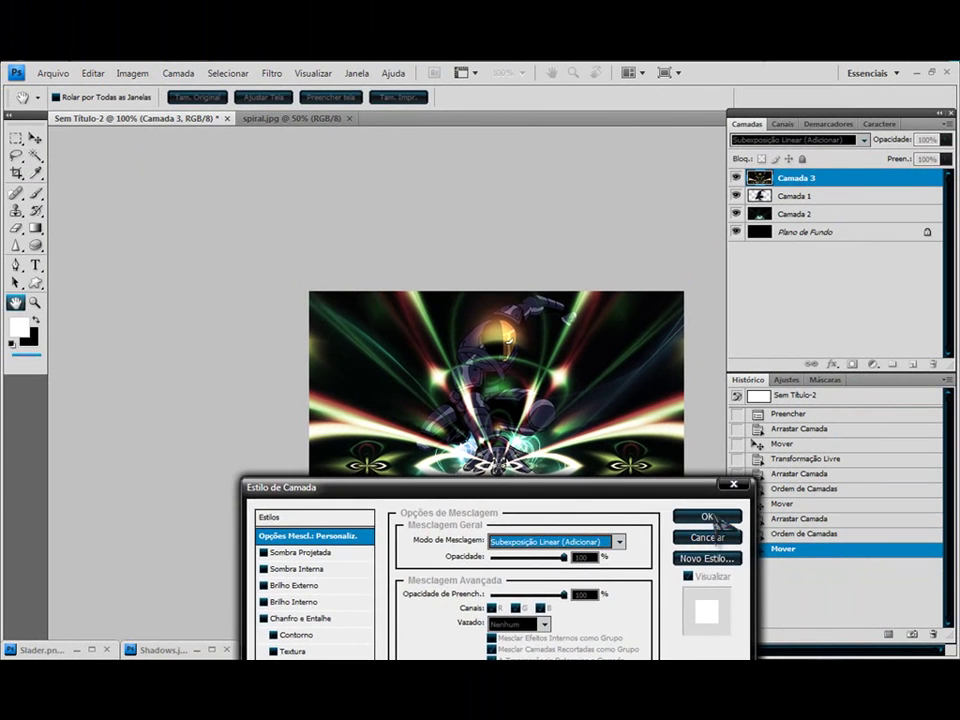
left_click(712, 518)
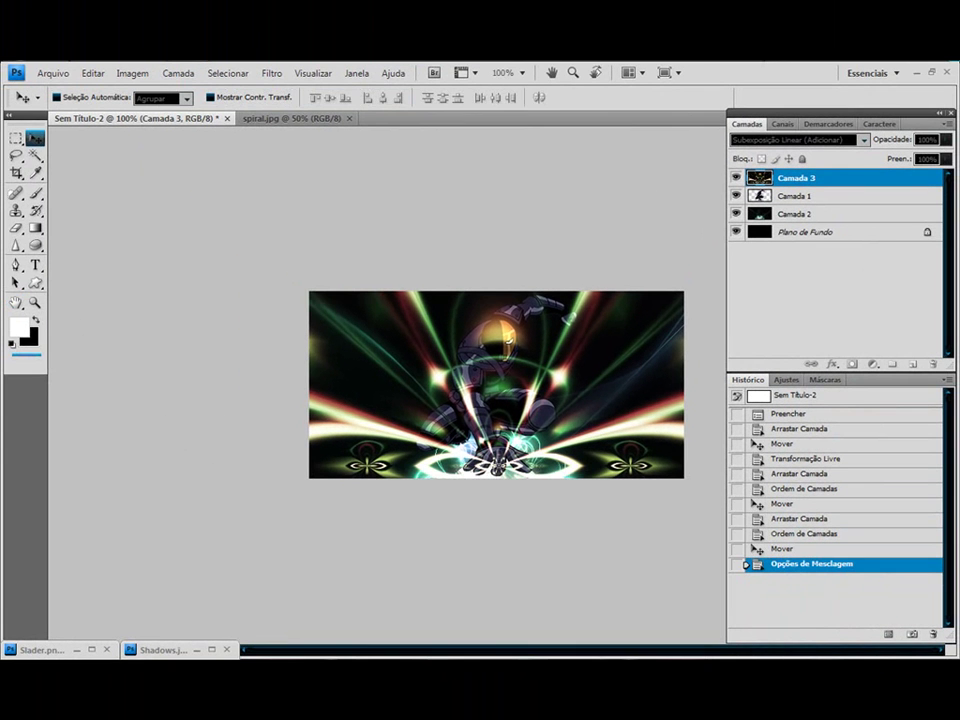
- Erase fractal rays over the character with a 0% hardness brush, then duplicate the layer
key("e")
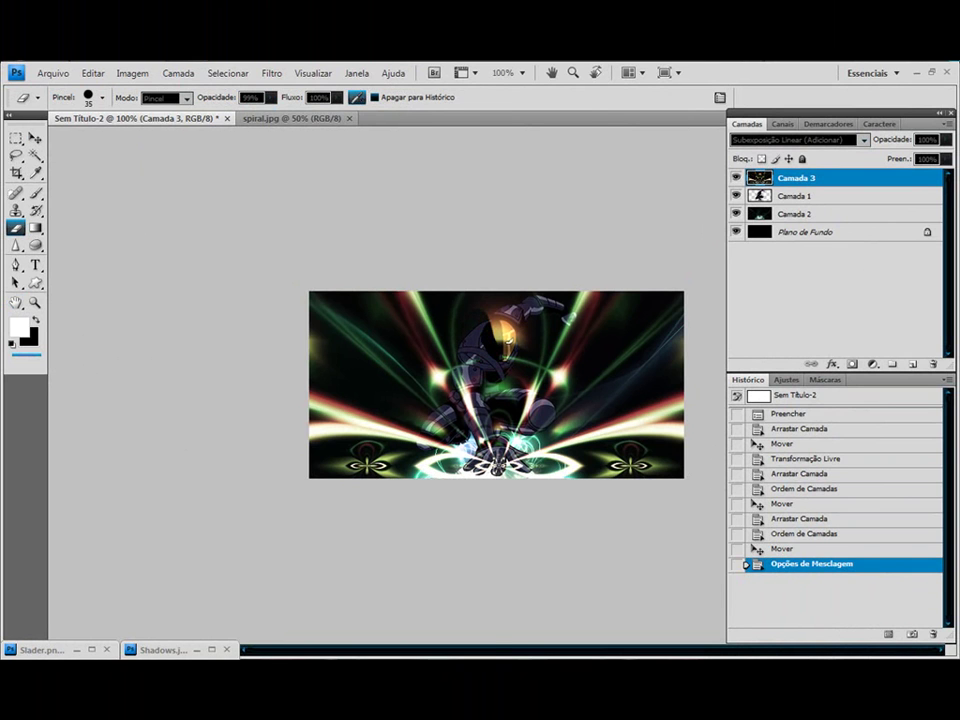
right_click(498, 197)
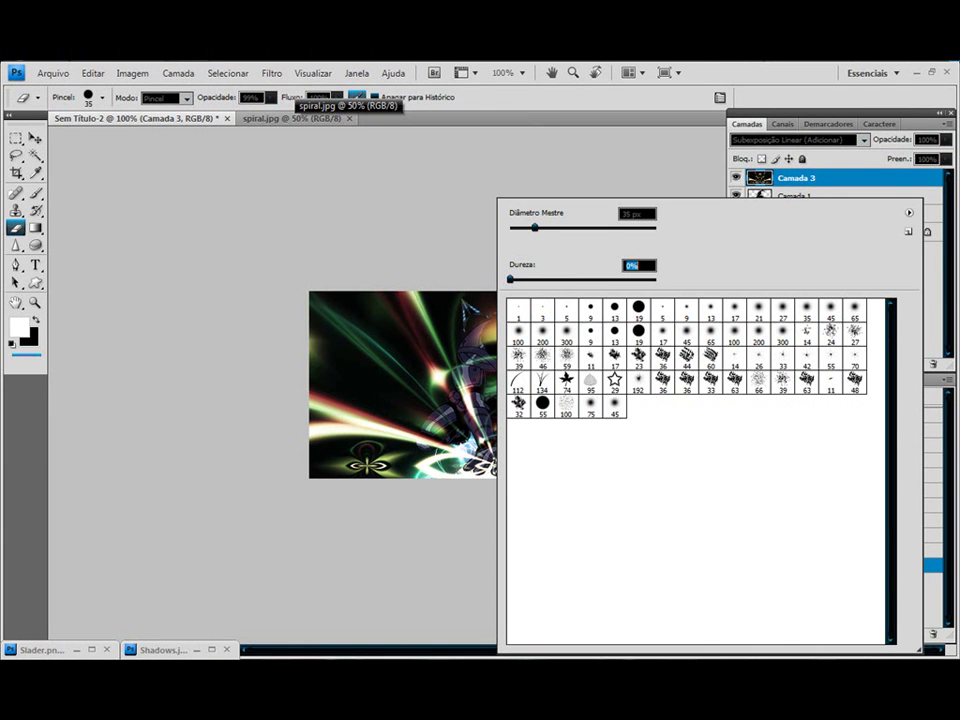
key("Return")
left_click_drag(480, 328, 498, 345)
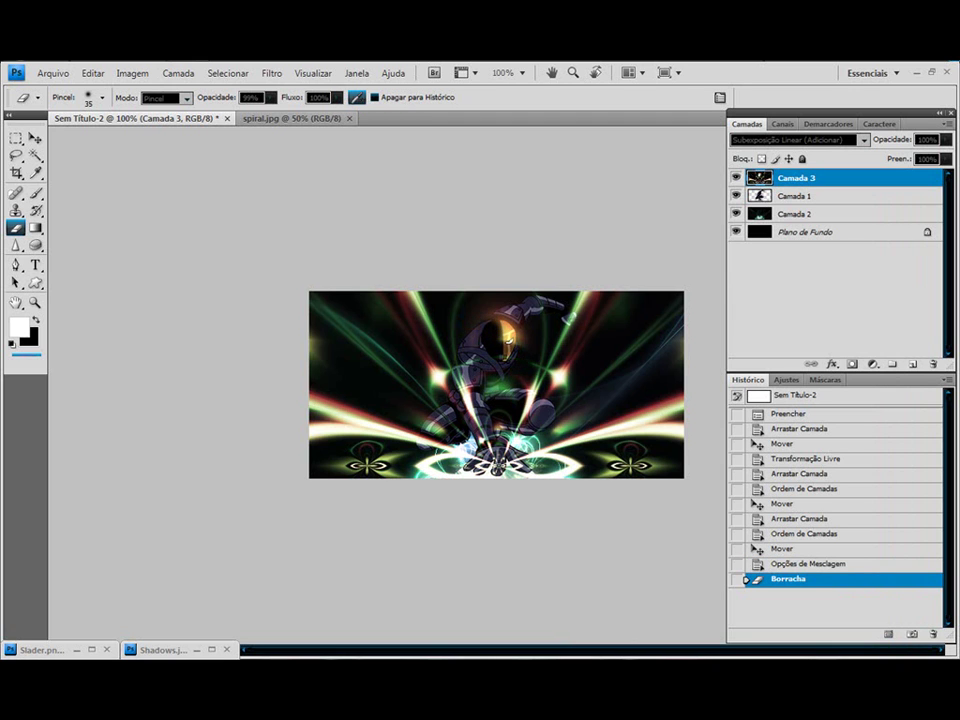
left_click_drag(560, 441, 680, 442)
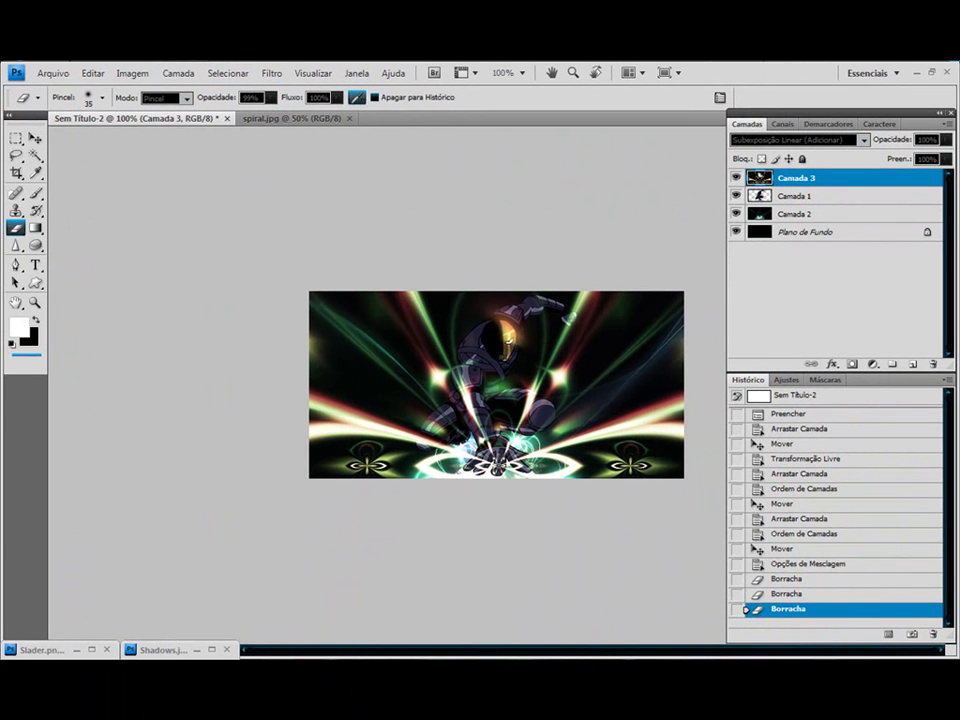
key("ctrl+j")
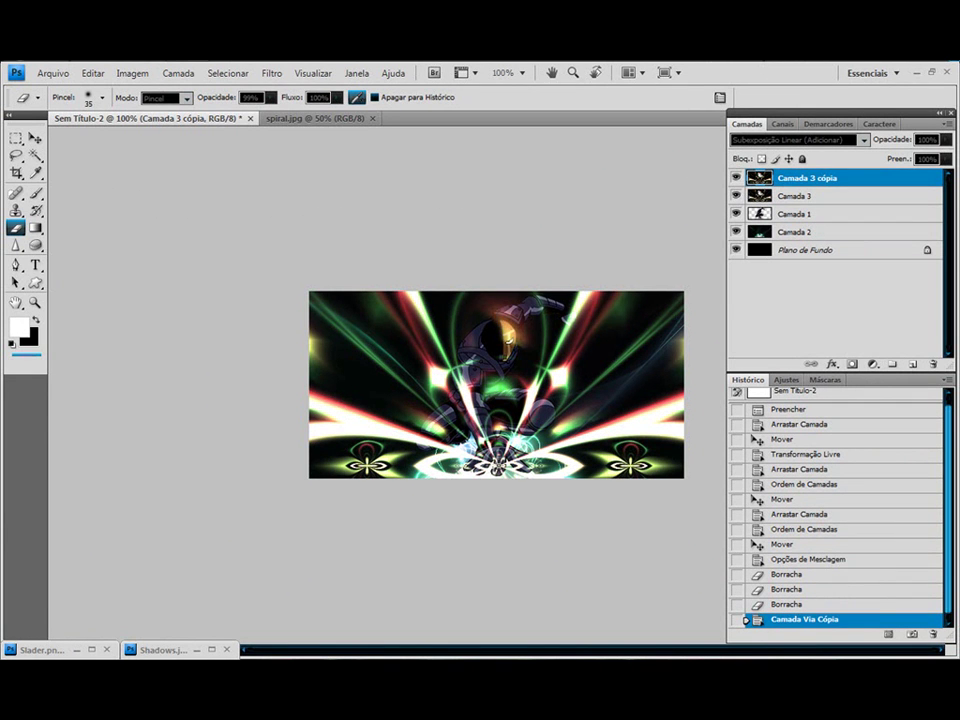
- Erase more of Camada 3 cópia and apply a Zoom, Máxima radial blur of 100
left_click_drag(560, 300, 690, 302)
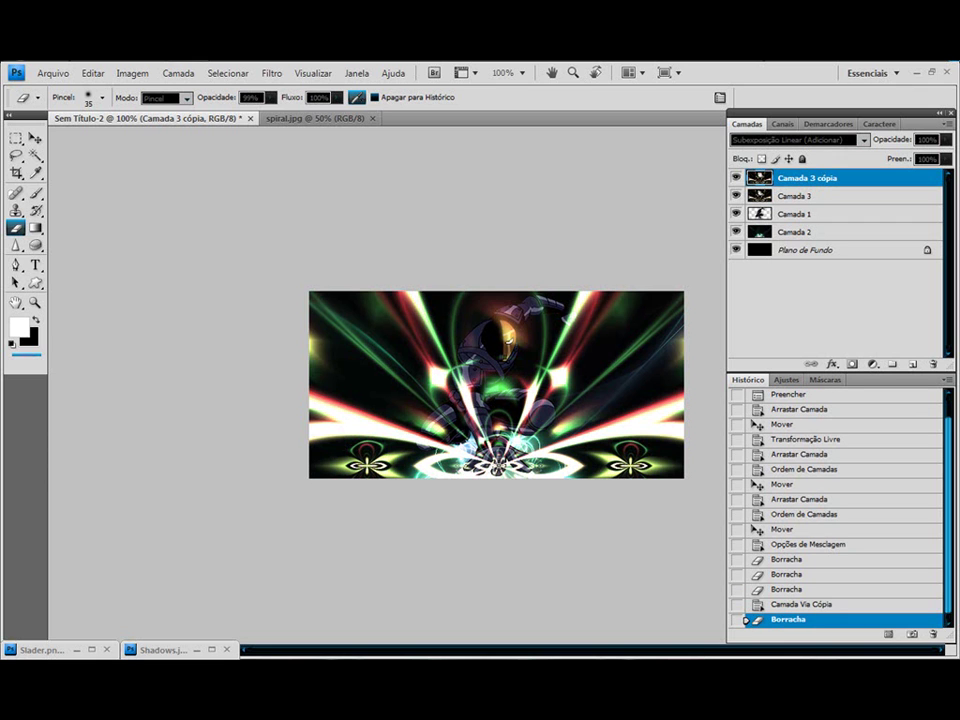
key("ctrl+alt+f")
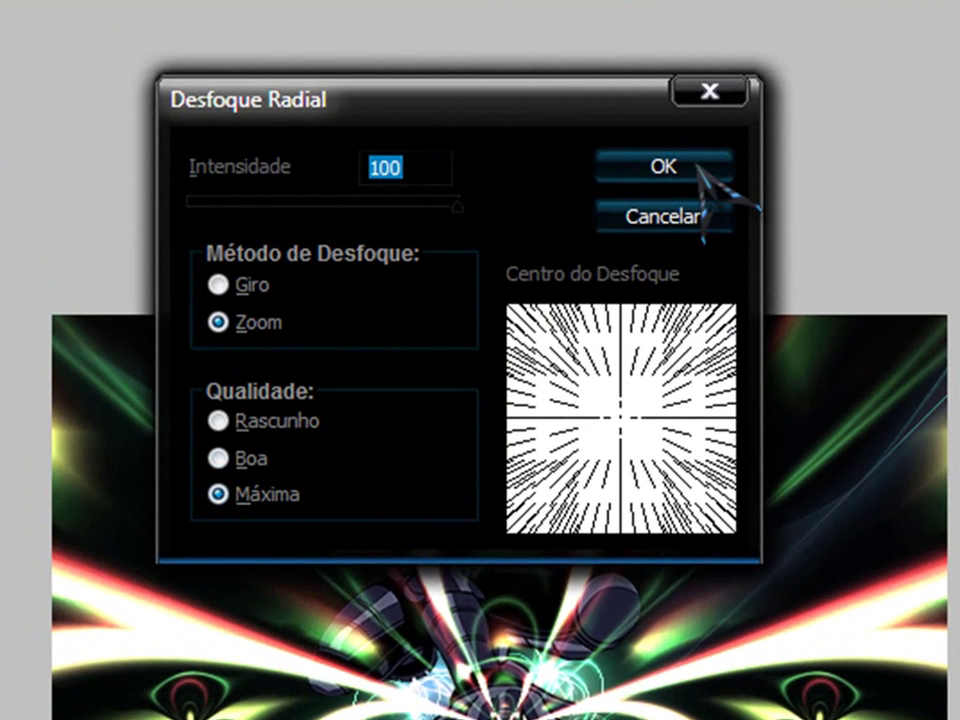
left_click(698, 180)
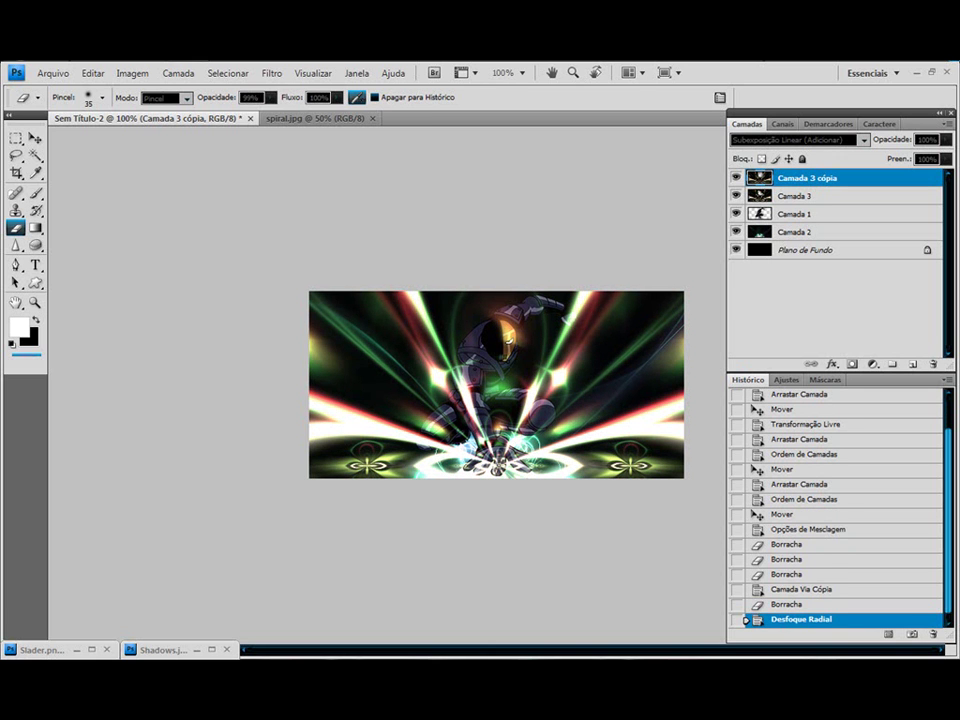
- Copy spiral.jpg into the banner as a new layer and minimize its window
left_click(296, 120)
left_click_drag(294, 120, 190, 404)
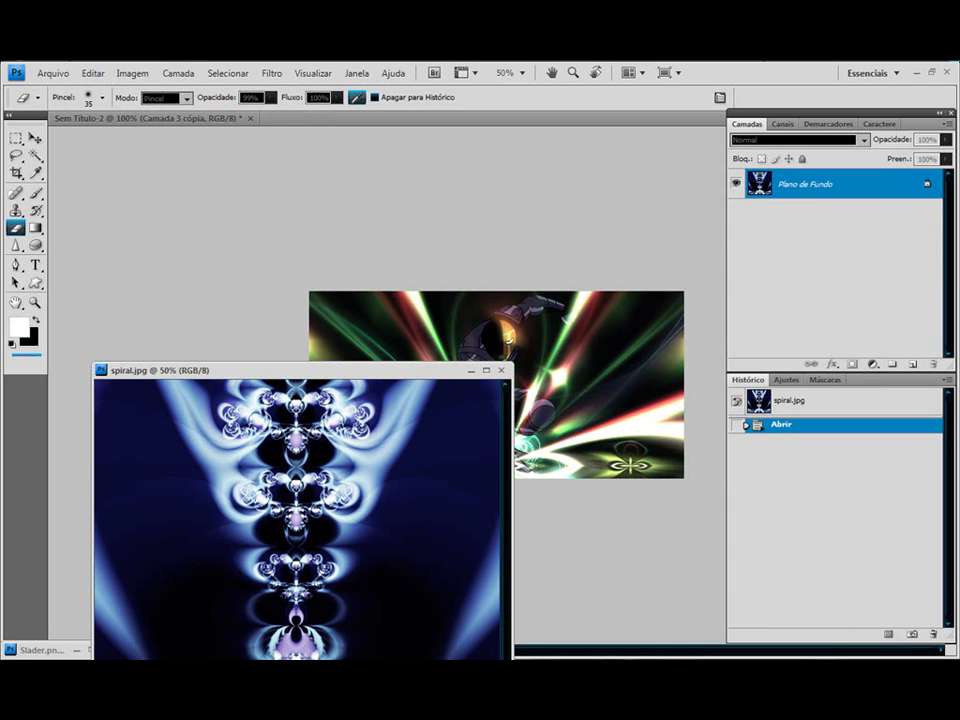
key("v")
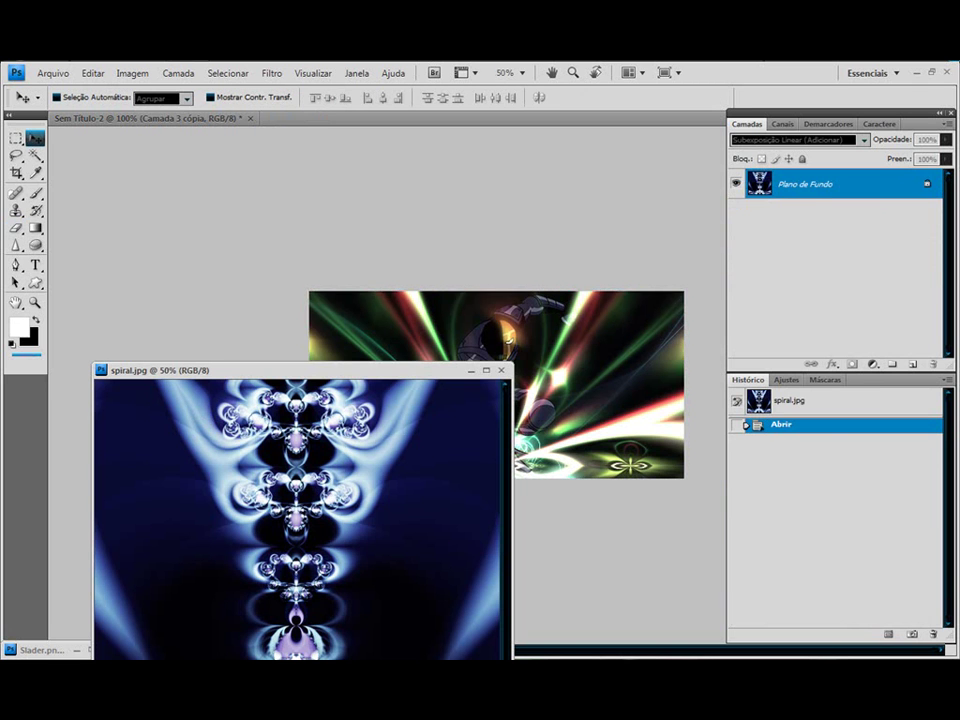
left_click_drag(400, 450, 600, 420)
left_click(455, 370)
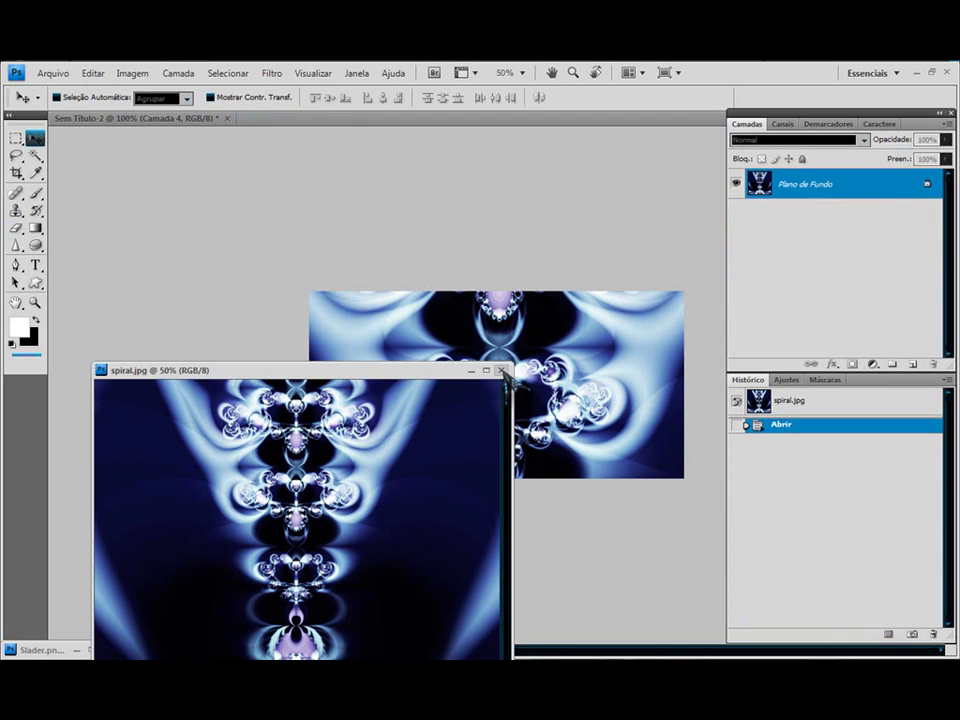
left_click(470, 370)
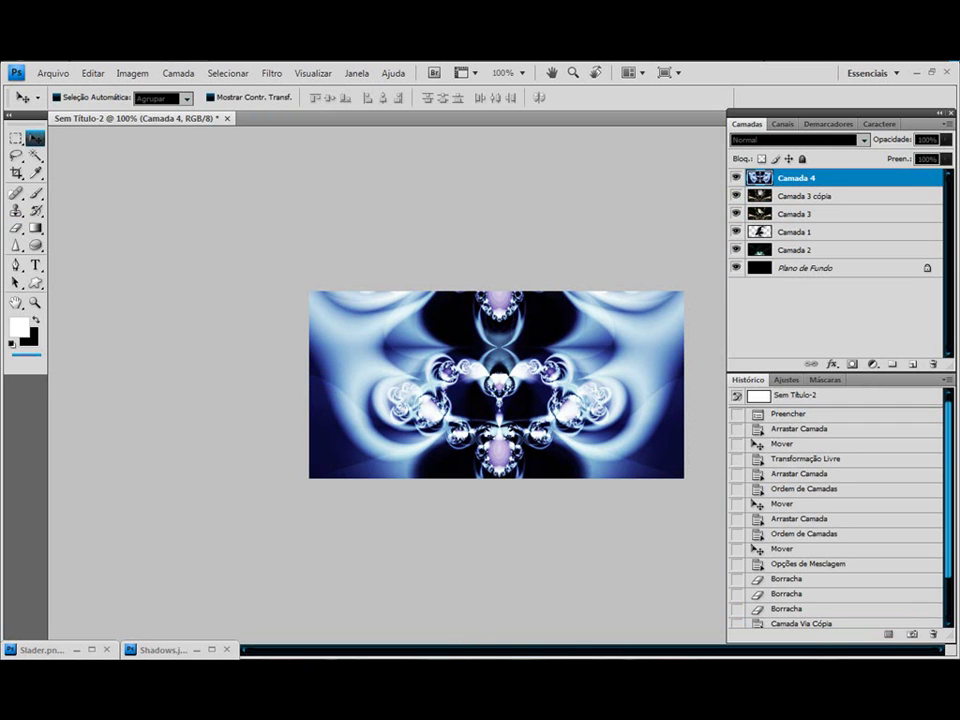
- Set the spiral layer's blend mode to Luz Indireta after comparing several modes
double_click(850, 178)
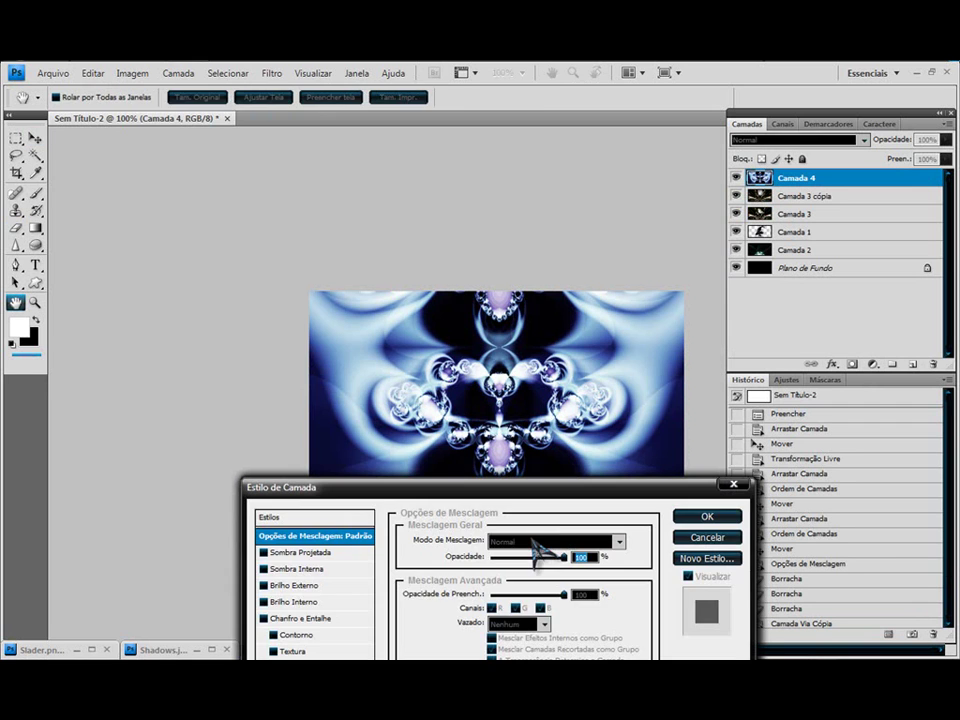
left_click(534, 540)
left_click(546, 281)
key("Down")
key("Down")
key("Down")
key("Down")
key("Down")
key("Up")
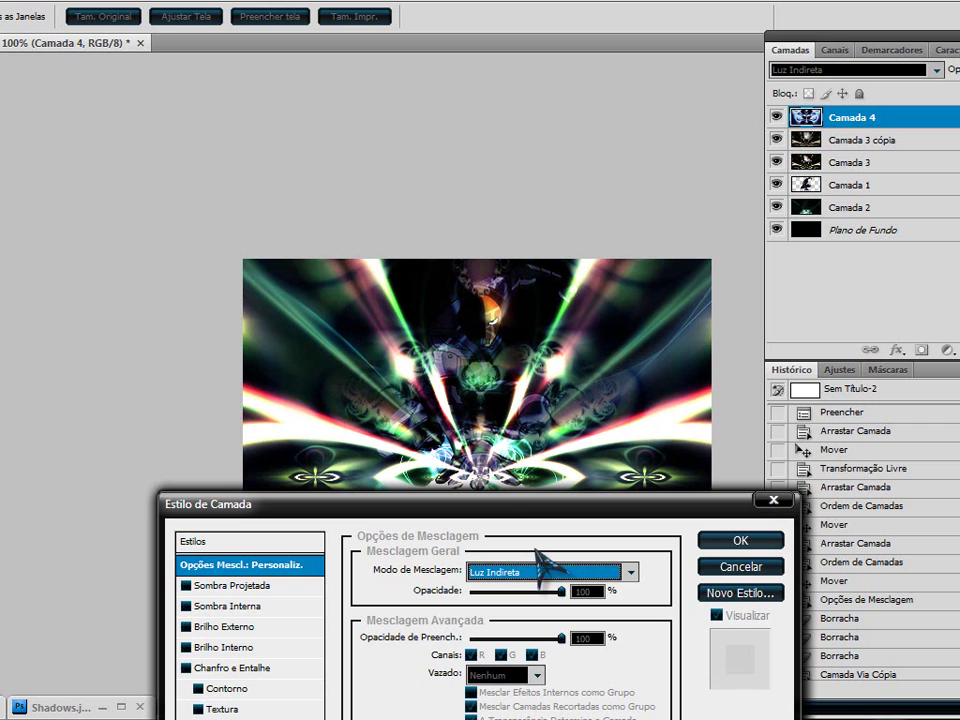
left_click(550, 573)
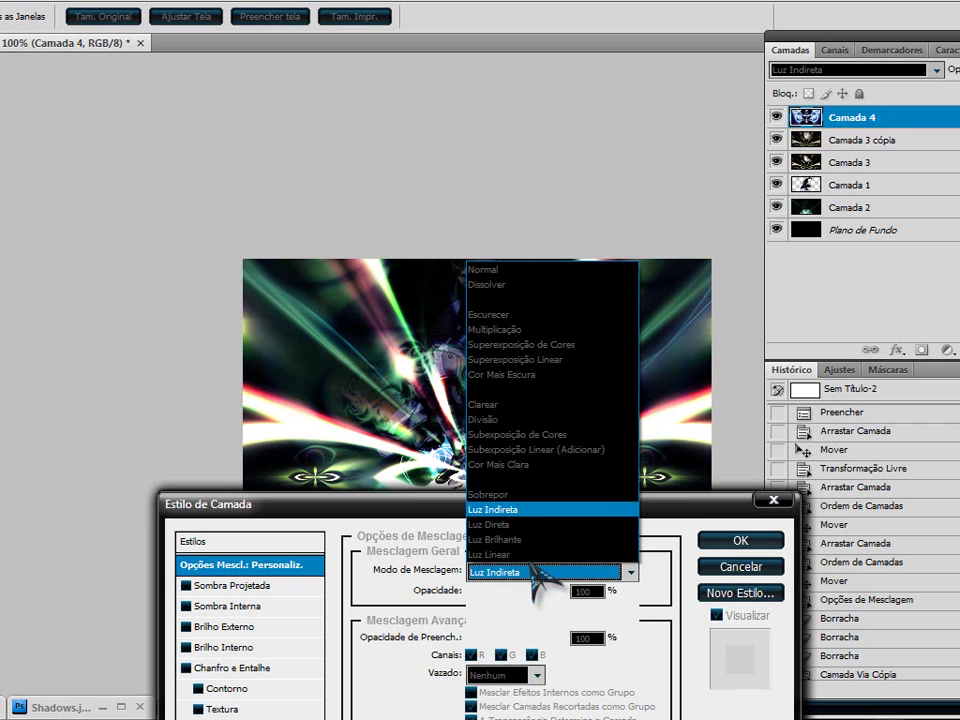
left_click(530, 418)
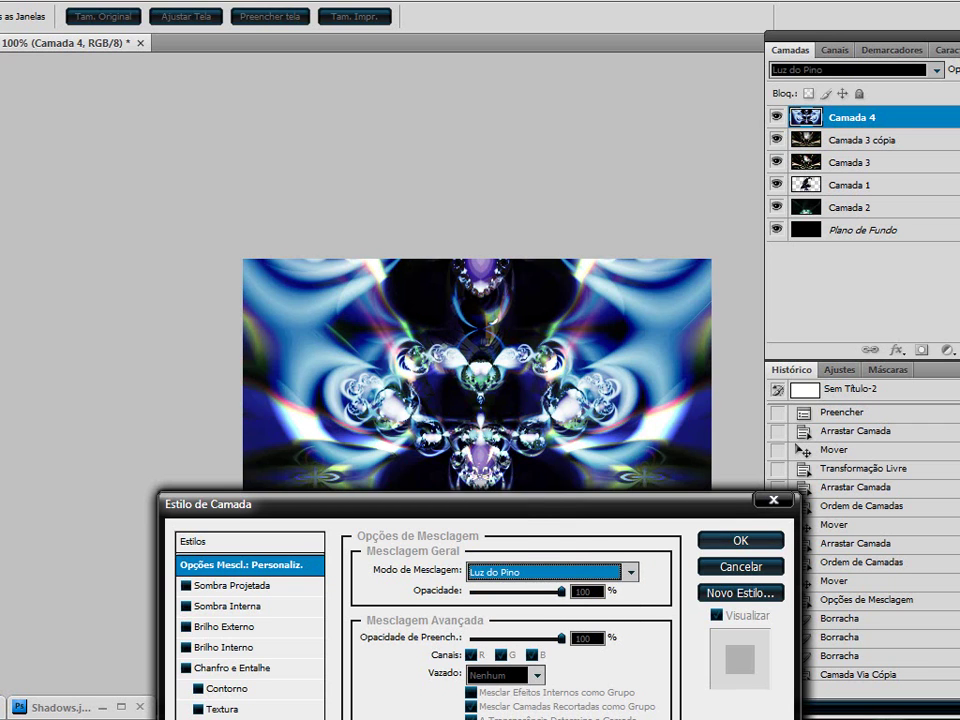
key("Up")
key("Up")
key("Up")
key("Up")
key("Up")
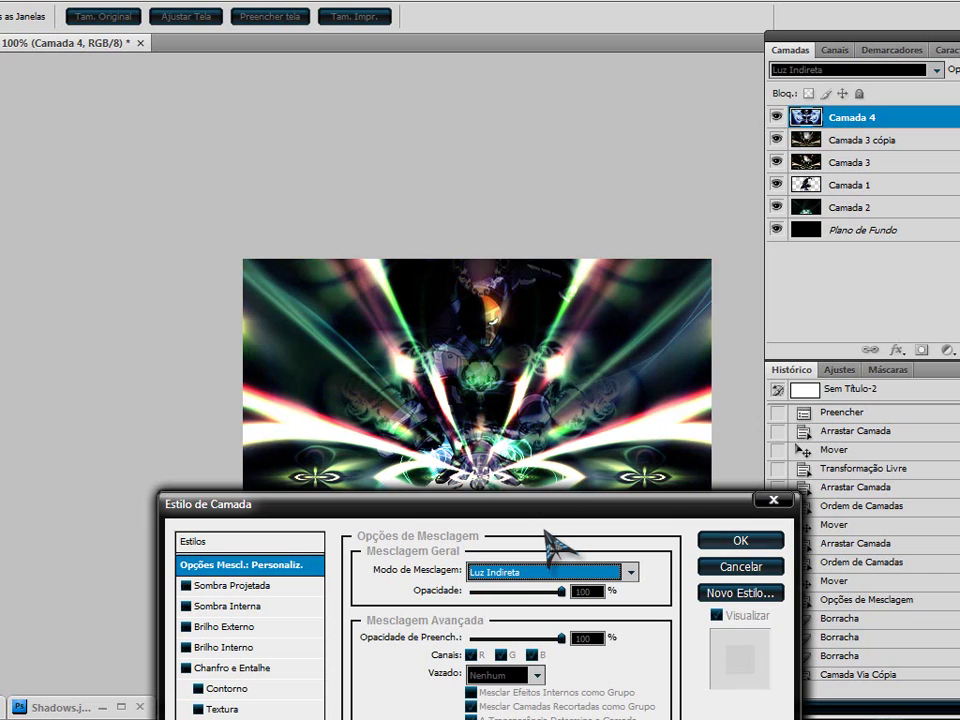
key("Up")
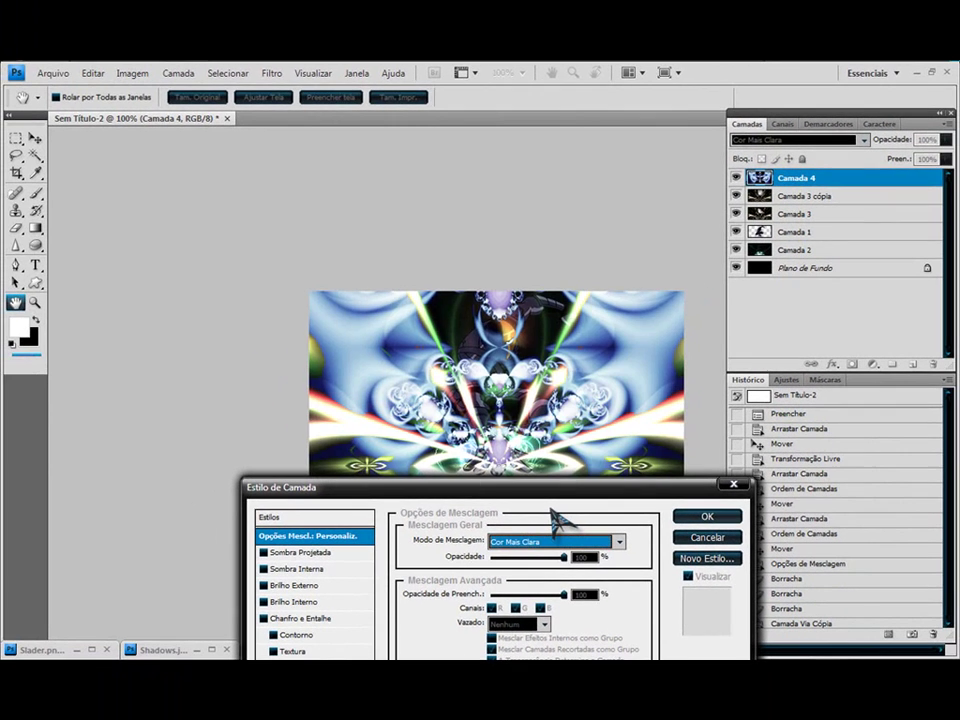
key("Up")
key("Up")
key("Up")
key("Up")
key("Up")
key("Up")
key("Up")
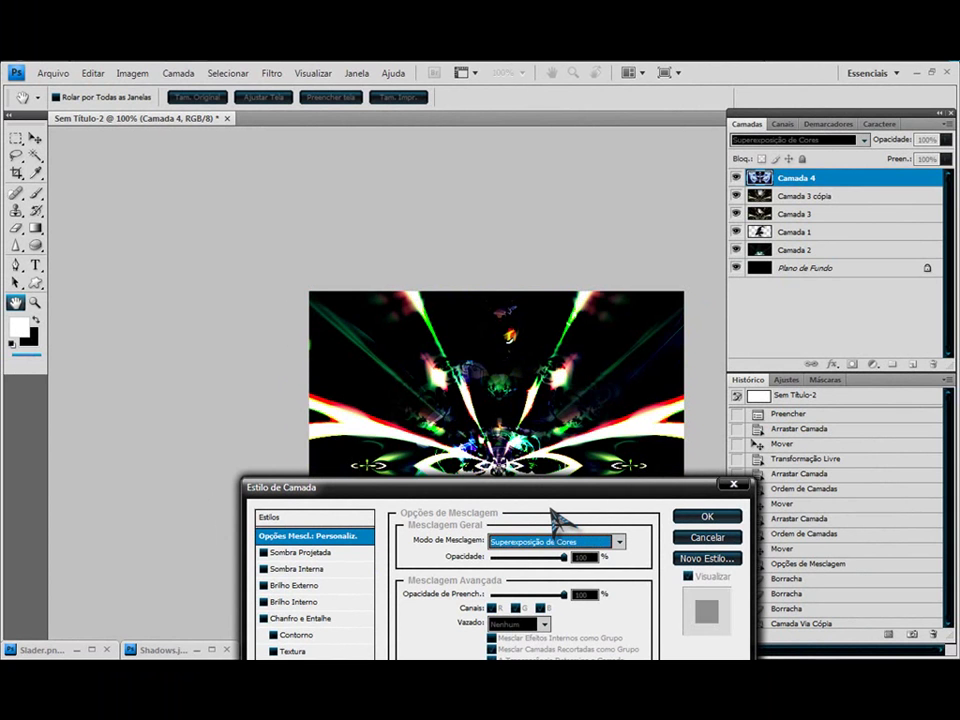
key("Down")
key("Down")
key("Down")
key("Down")
key("Down")
key("Up")
key("Down")
key("Down")
key("Down")
key("Up")
key("Down")
key("Down")
key("Down")
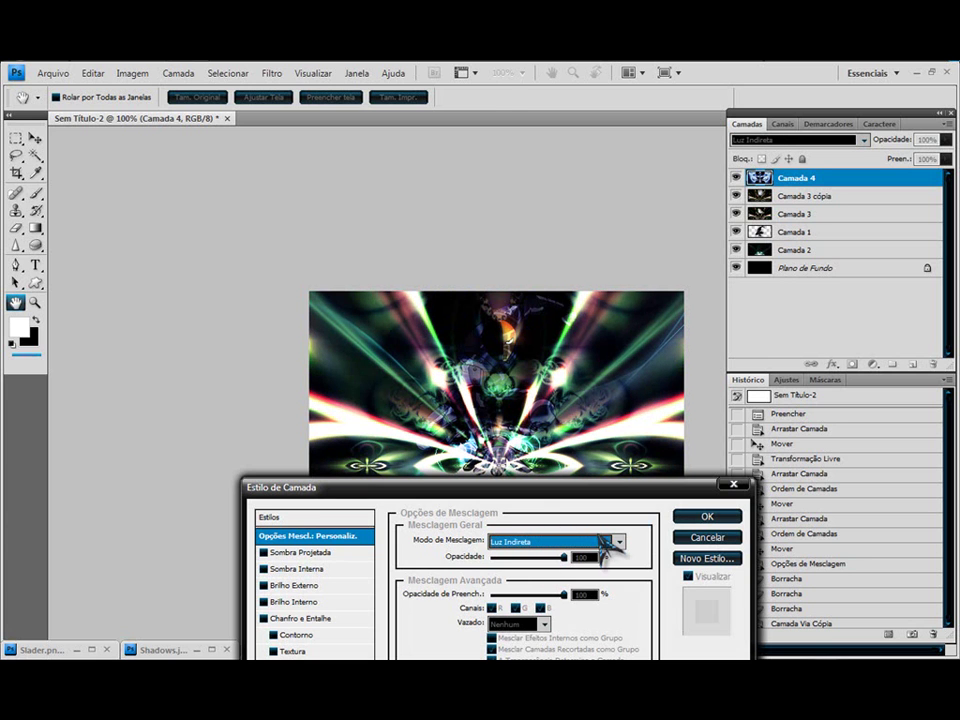
left_click(707, 517)
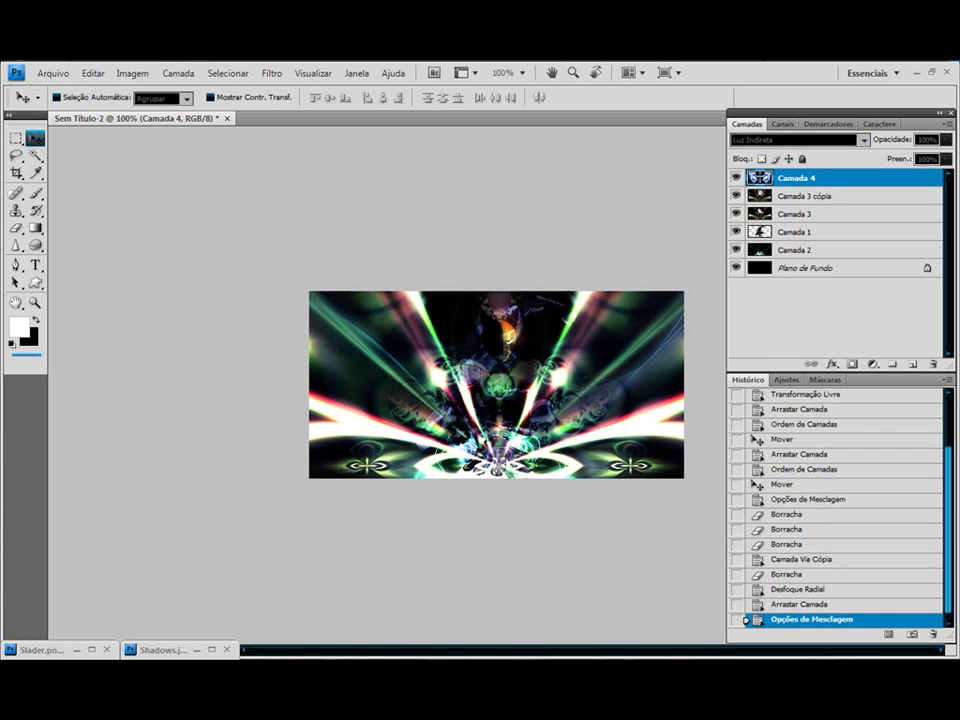
- Erase the spiral overlay from several areas over the character
key("e")
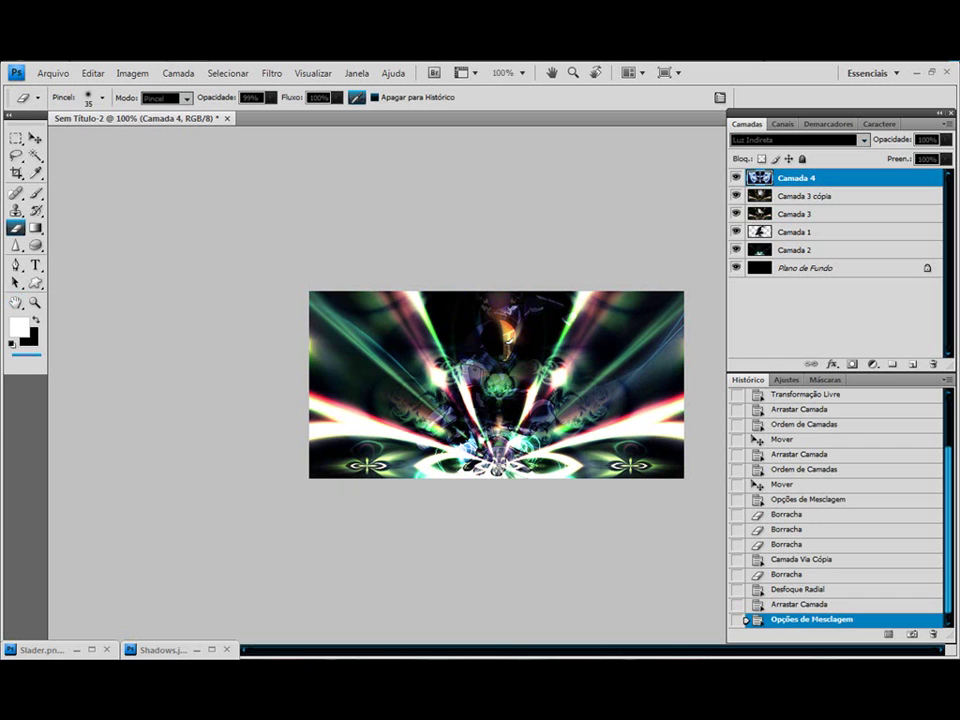
left_click_drag(560, 458, 680, 458)
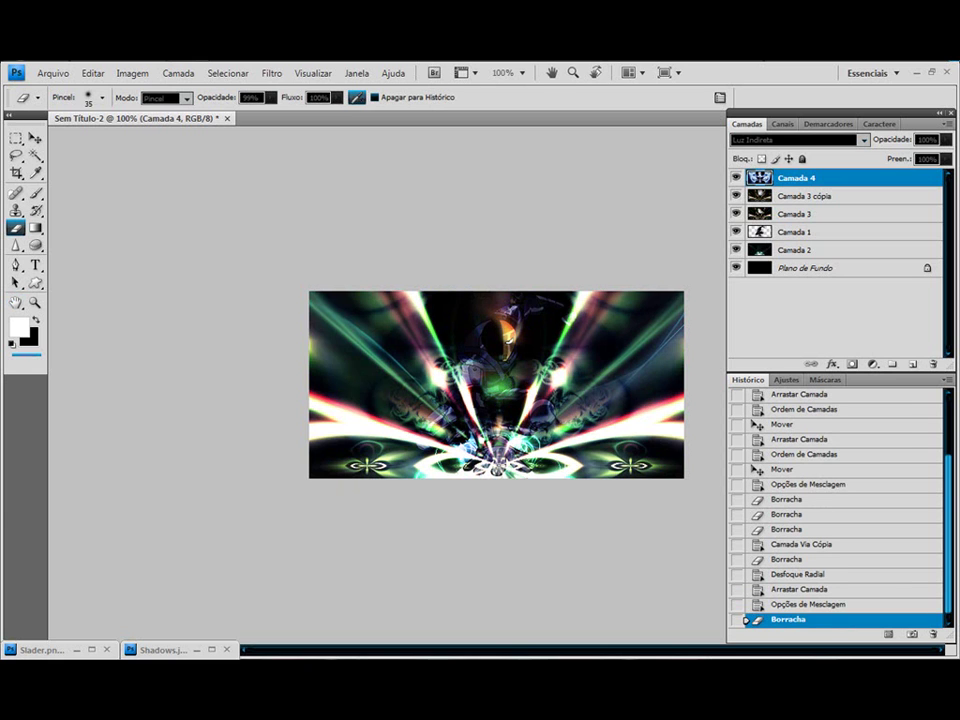
left_click_drag(580, 358, 632, 358)
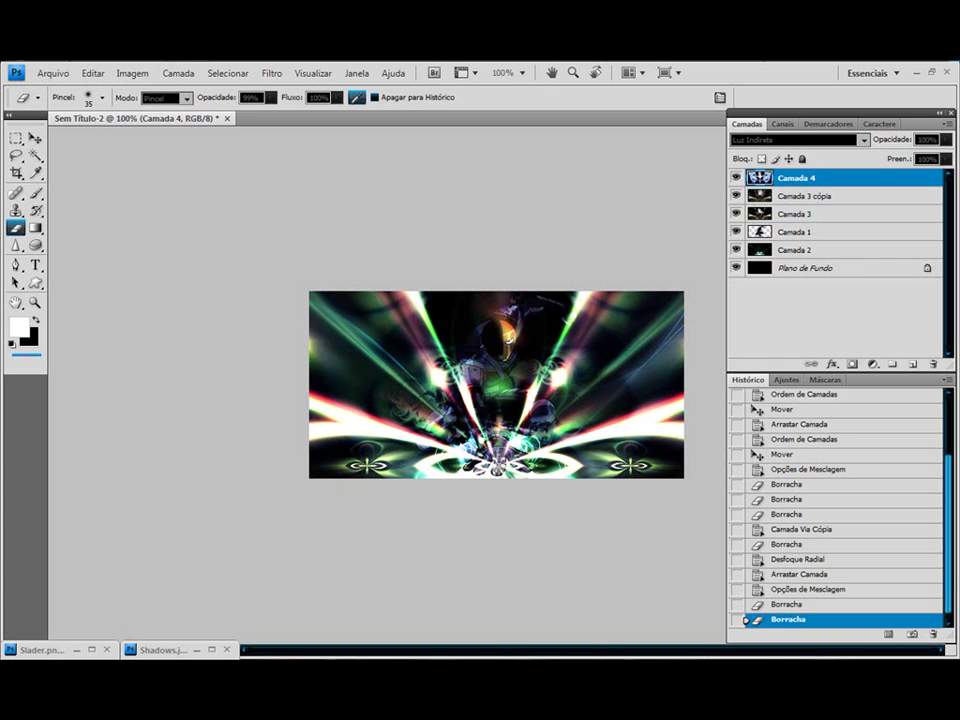
left_click_drag(580, 392, 632, 392)
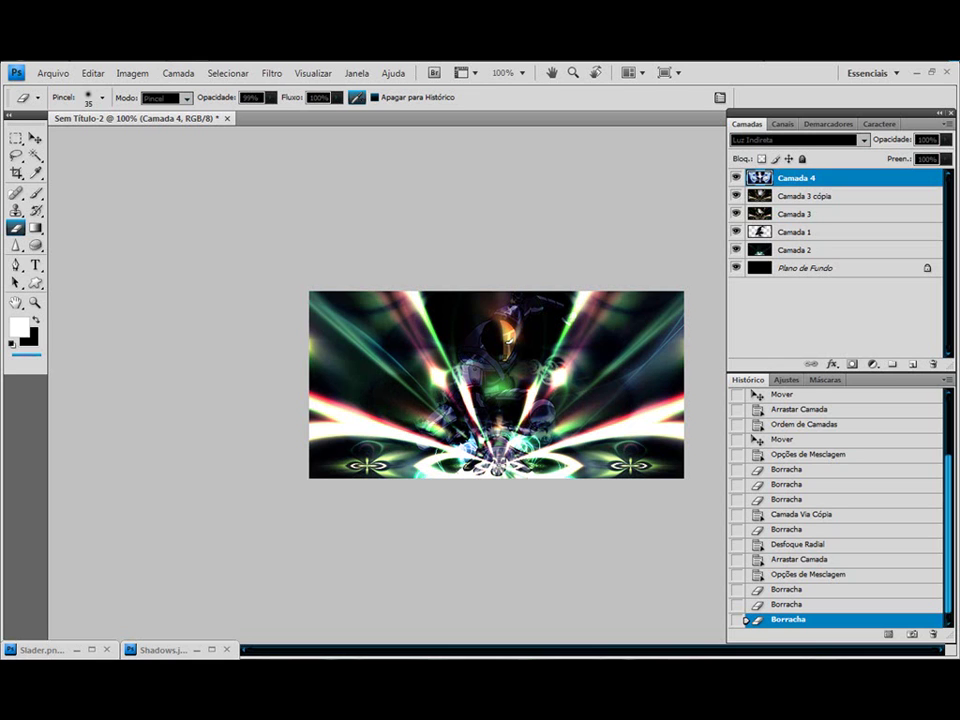
left_click(606, 386)
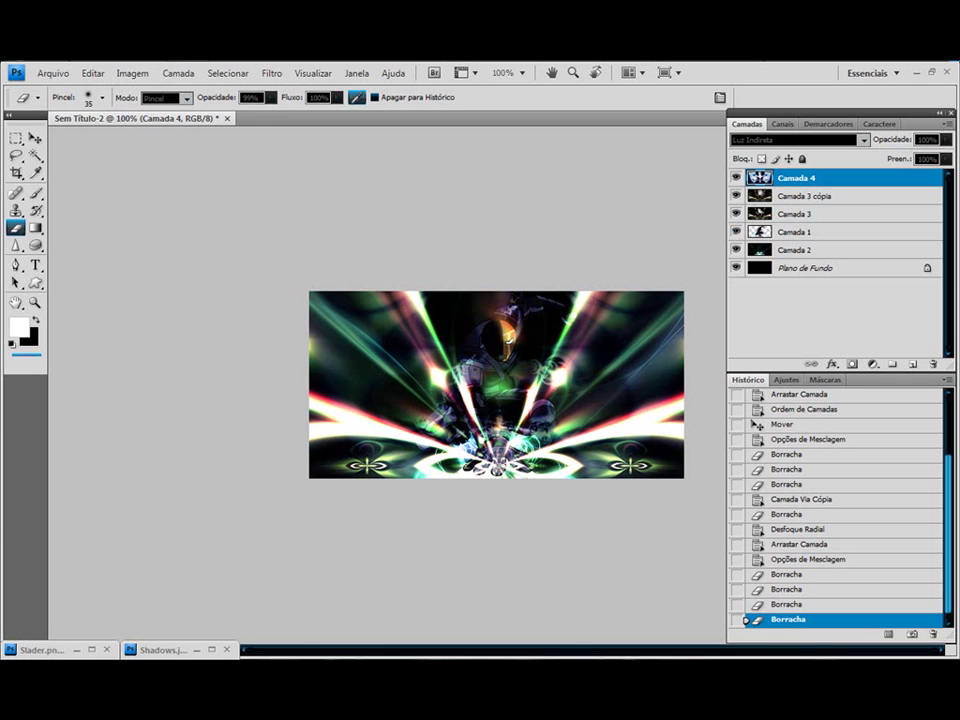
- Merge visible layers, duplicate the result and desaturate the copy to grey
key("ctrl+shift+e")
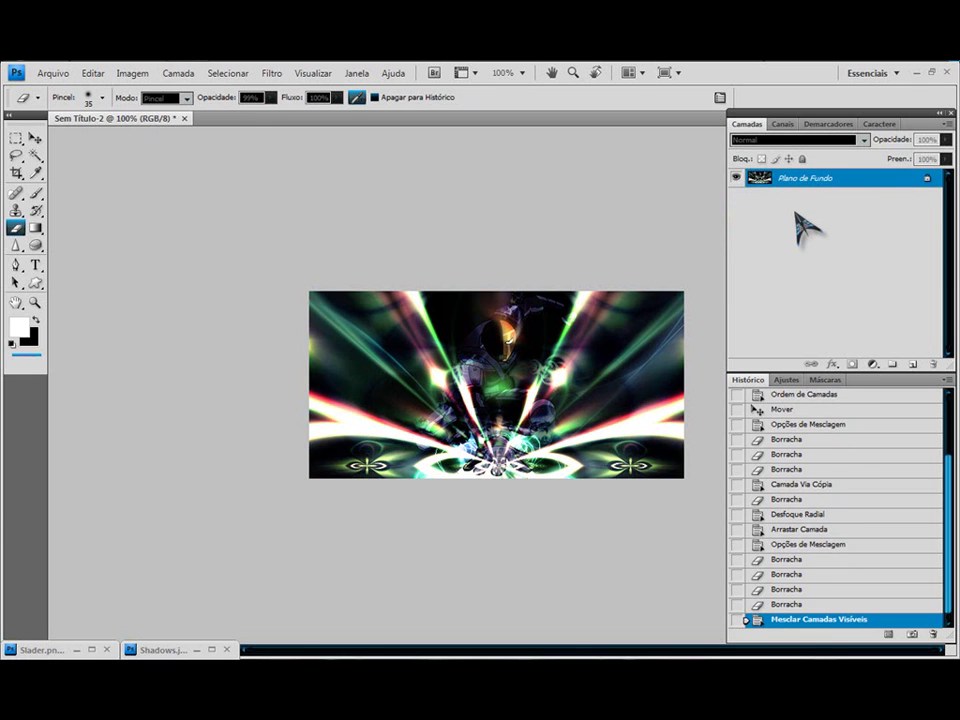
key("ctrl+j")
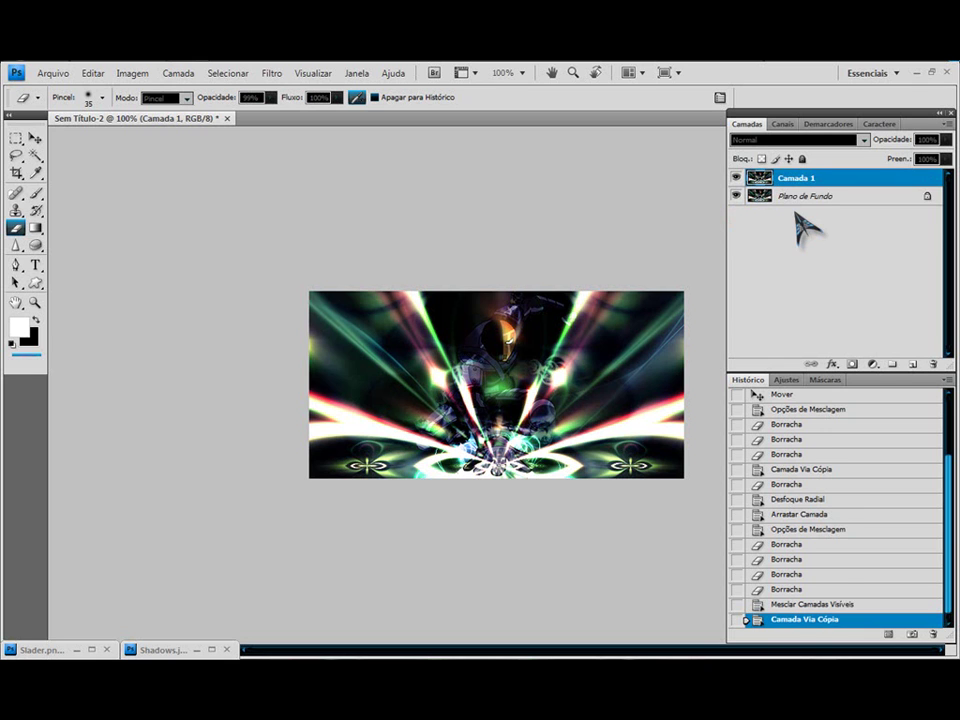
key("ctrl+shift+u")
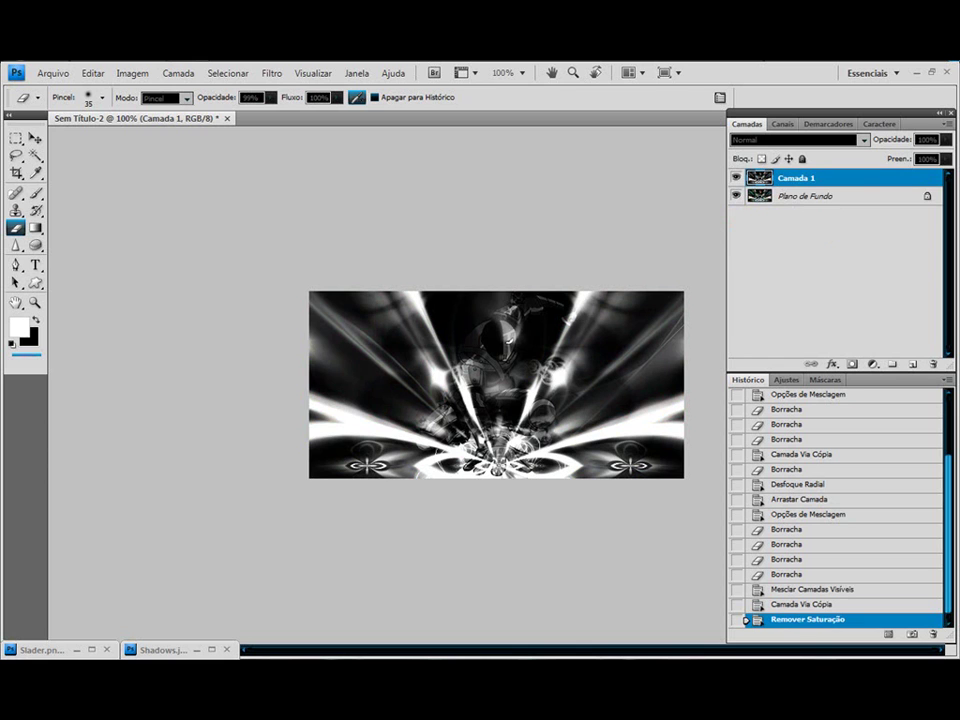
type("81")
- Faintly reveal colour in horizontal bands with a 23% opacity eraser
key("7")
left_click_drag(505, 332, 511, 340)
key("ctrl+z")
key("2")
key("3")
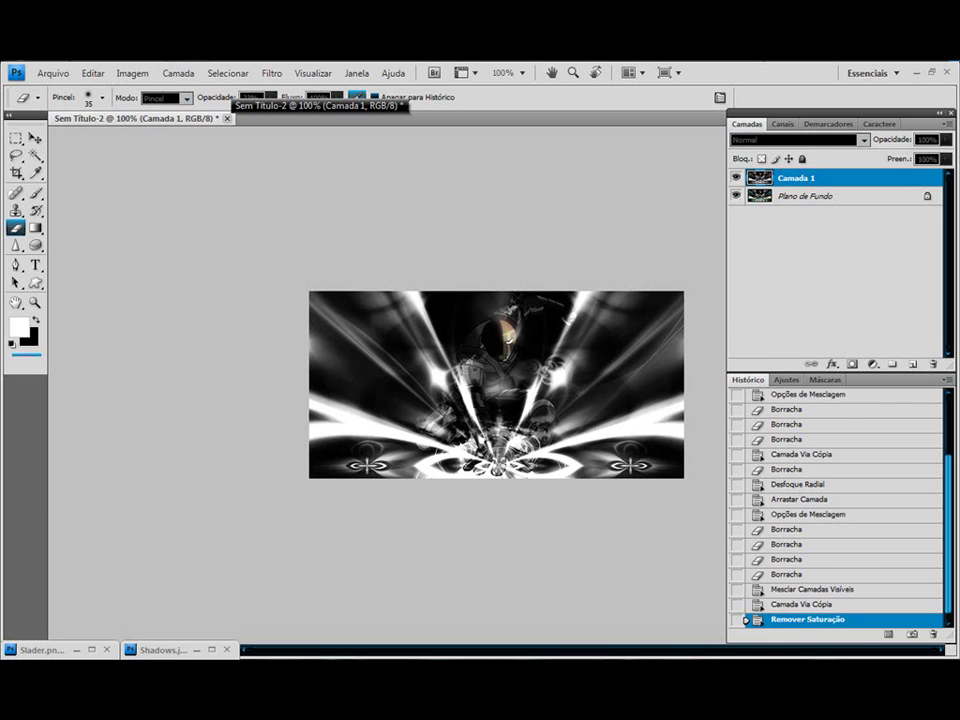
left_click_drag(578, 363, 634, 363)
left_click_drag(578, 419, 641, 419)
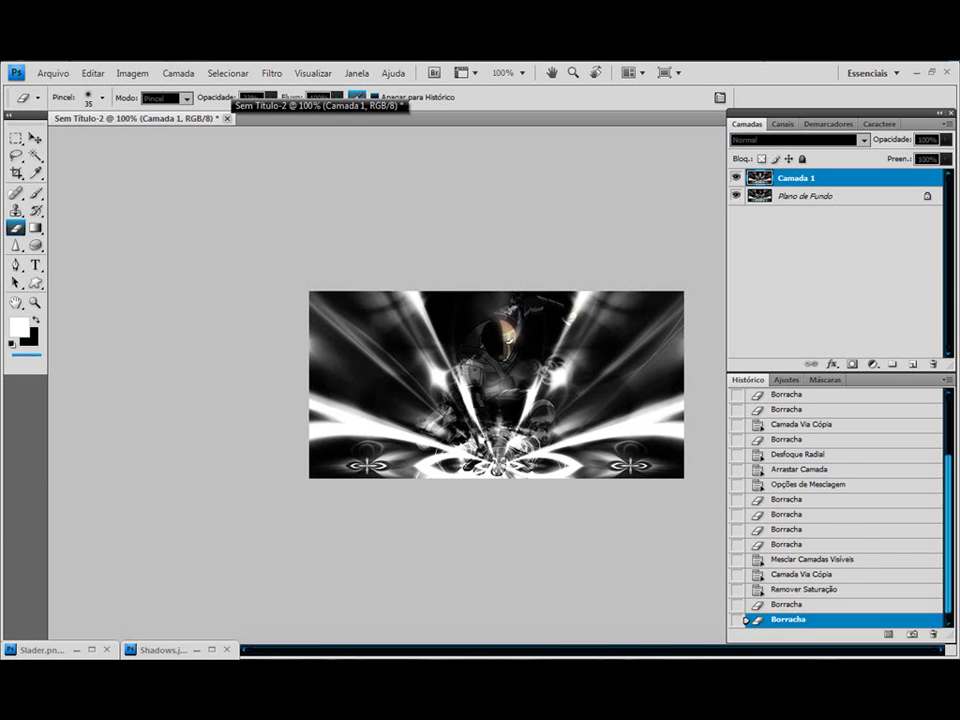
left_click_drag(578, 341, 634, 341)
left_click_drag(578, 396, 641, 396)
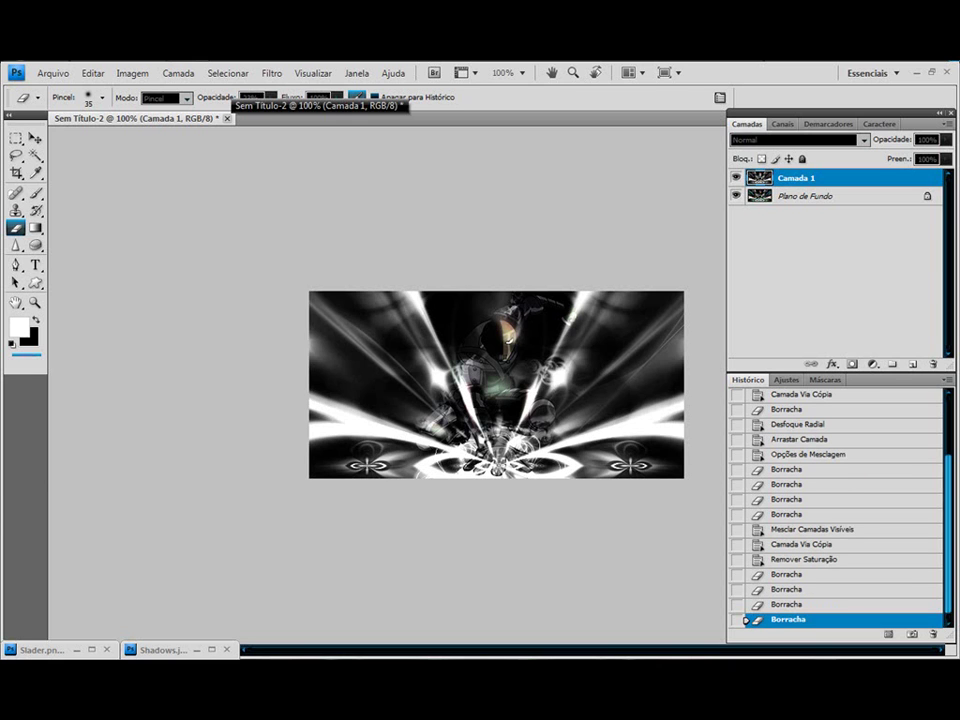
left_click_drag(578, 386, 641, 386)
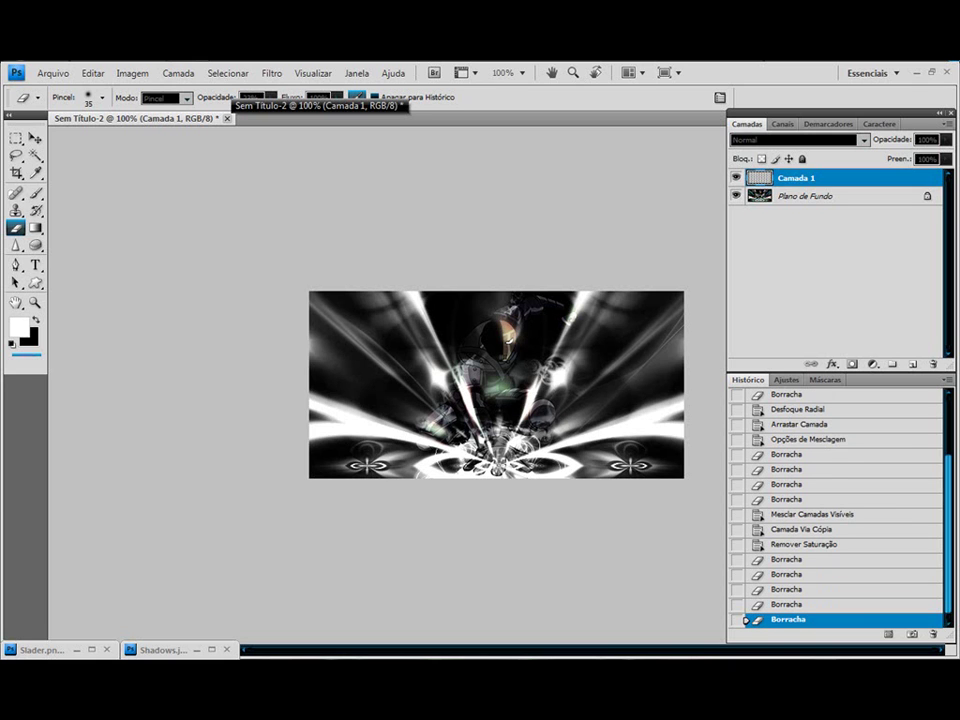
left_click_drag(578, 375, 641, 375)
- Reveal more colour in the left and right light beams at 43% eraser opacity
key("4")
key("3")
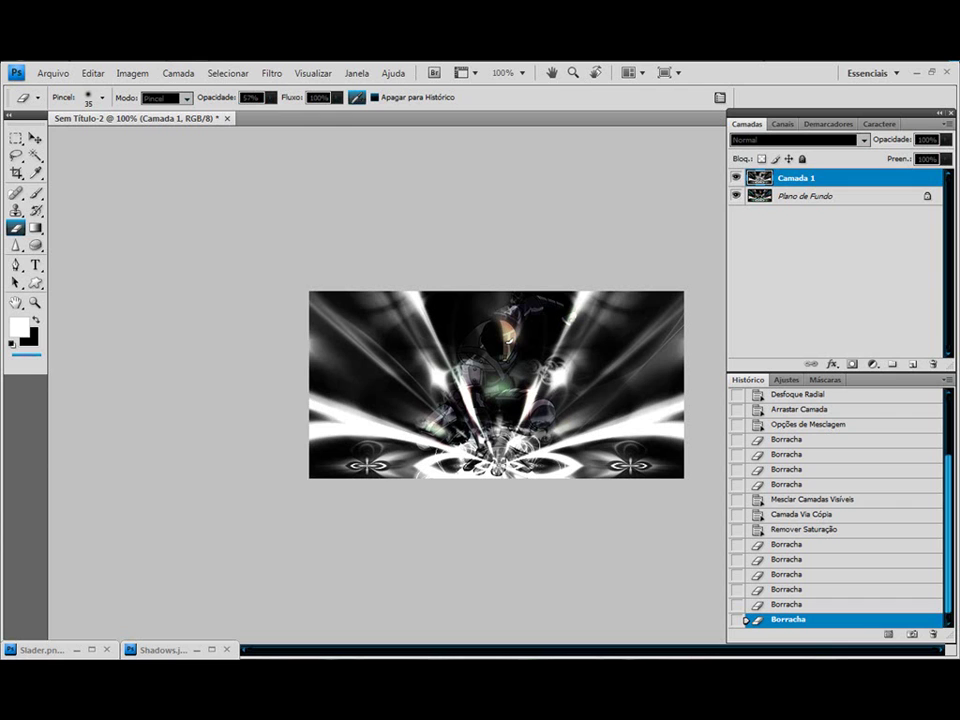
left_click_drag(422, 312, 432, 328)
left_click_drag(578, 369, 641, 369)
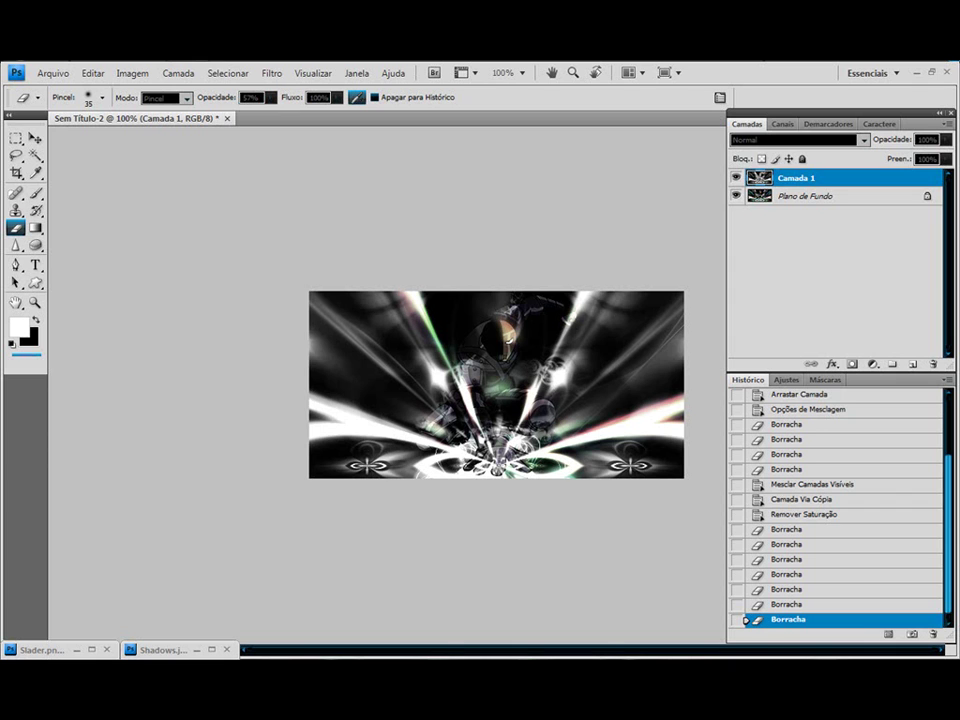
left_click_drag(578, 351, 641, 351)
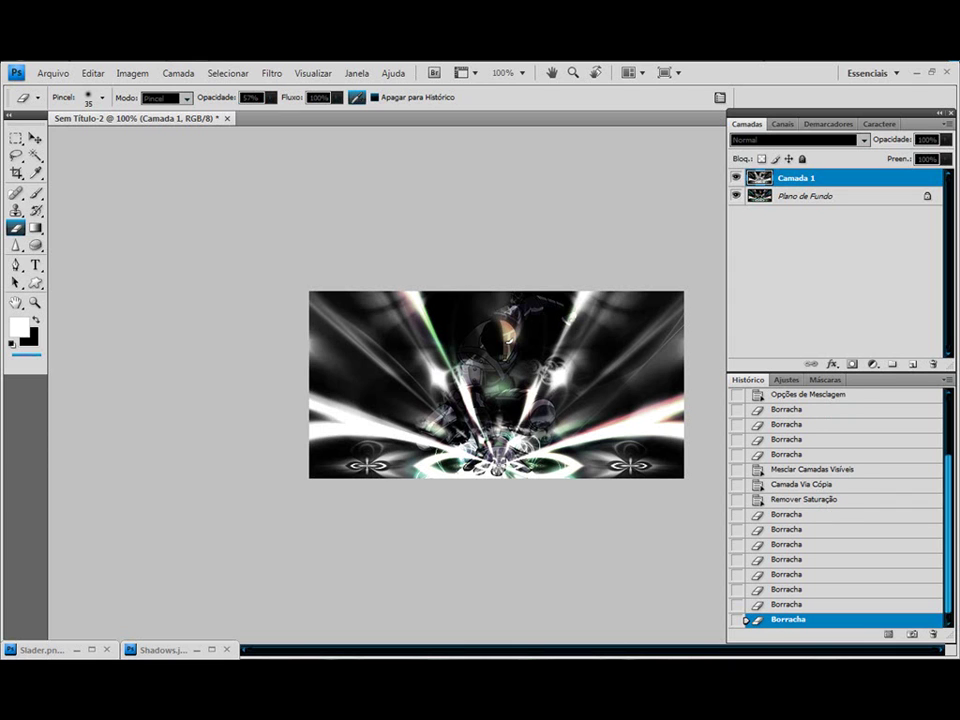
left_click_drag(578, 341, 641, 341)
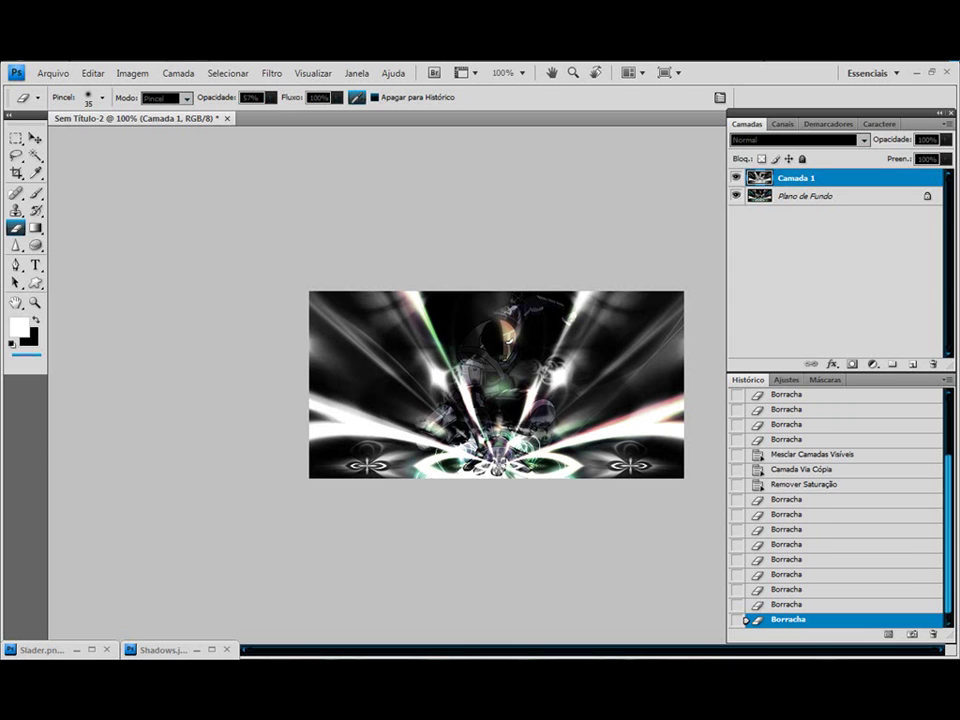
left_click_drag(578, 318, 641, 318)
left_click_drag(578, 363, 628, 363)
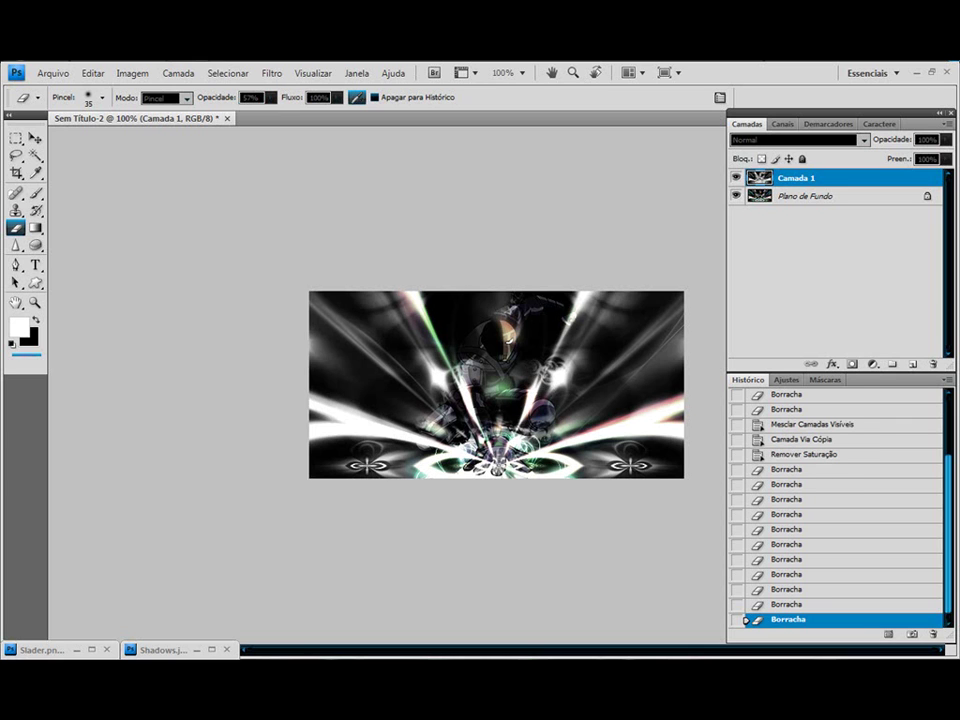
left_click_drag(578, 313, 641, 313)
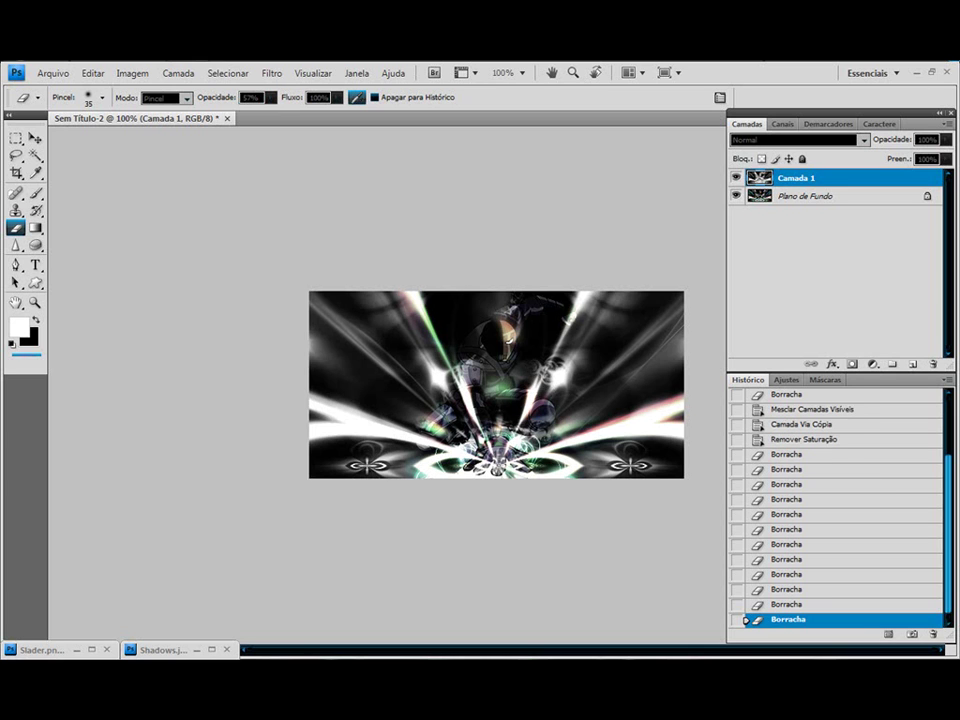
left_click_drag(578, 301, 641, 301)
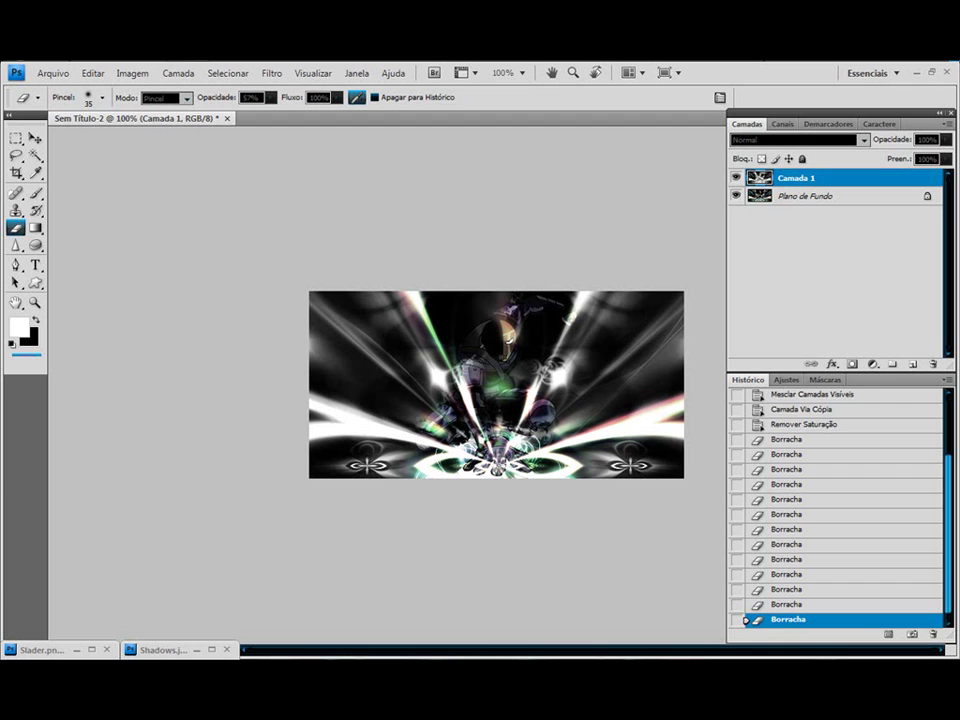
left_click_drag(578, 296, 641, 296)
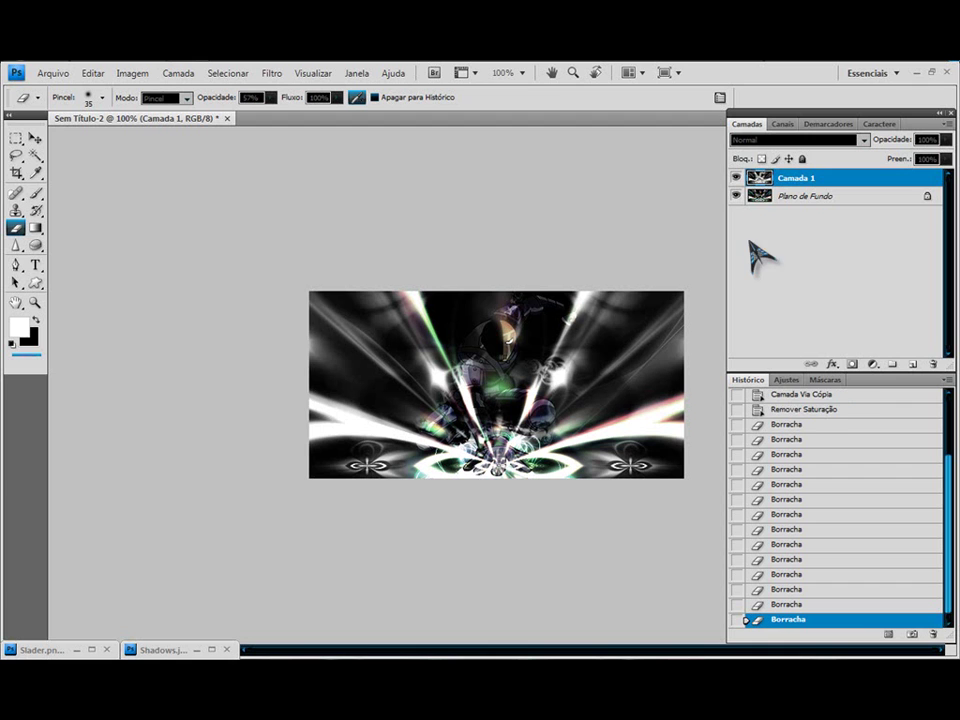
- Add a Gradient Map adjustment layer using the violet-to-orange preset
left_click(873, 364)
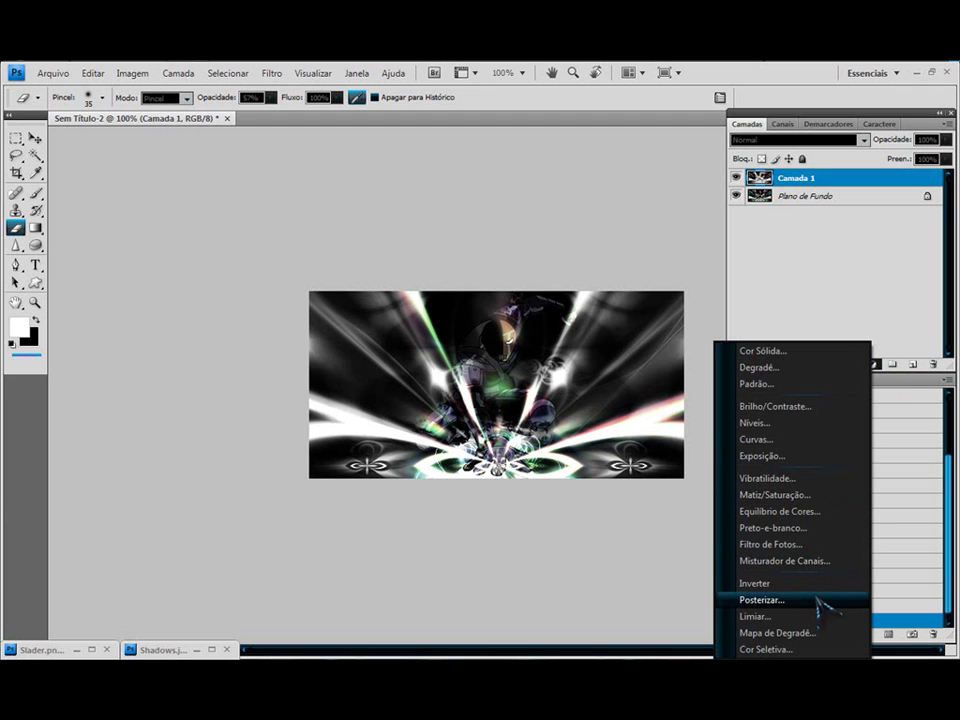
left_click(816, 632)
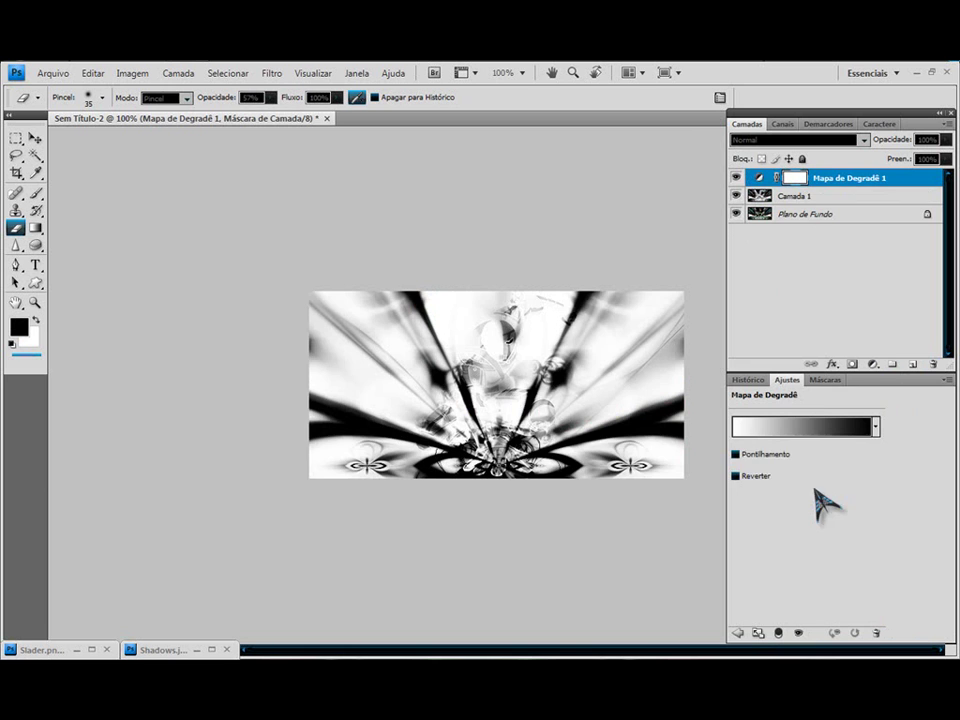
left_click(796, 437)
left_click(420, 502)
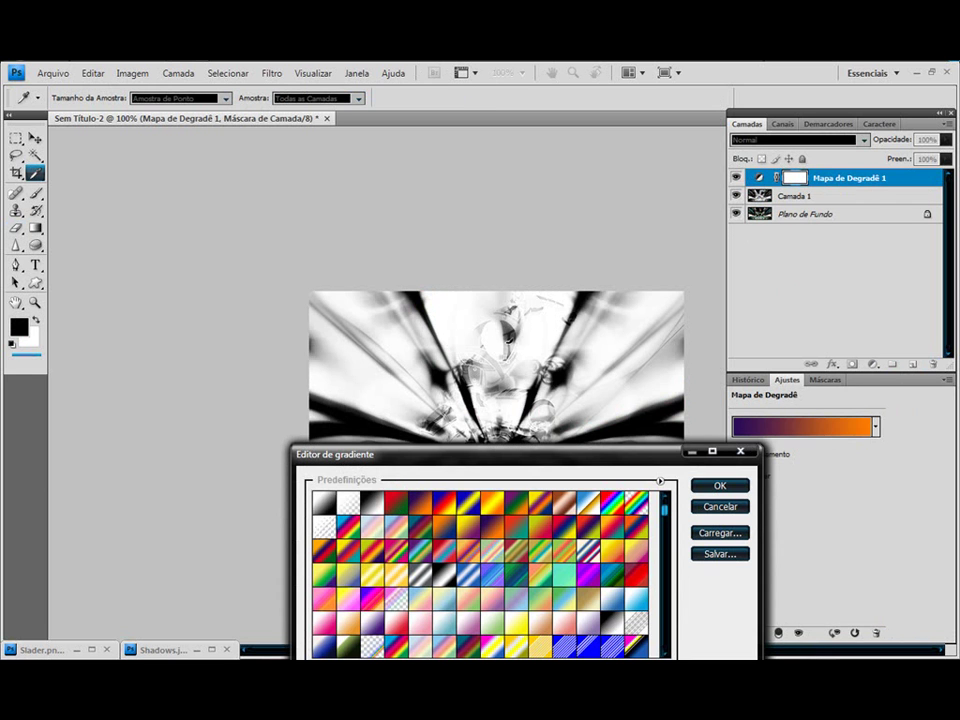
left_click(740, 486)
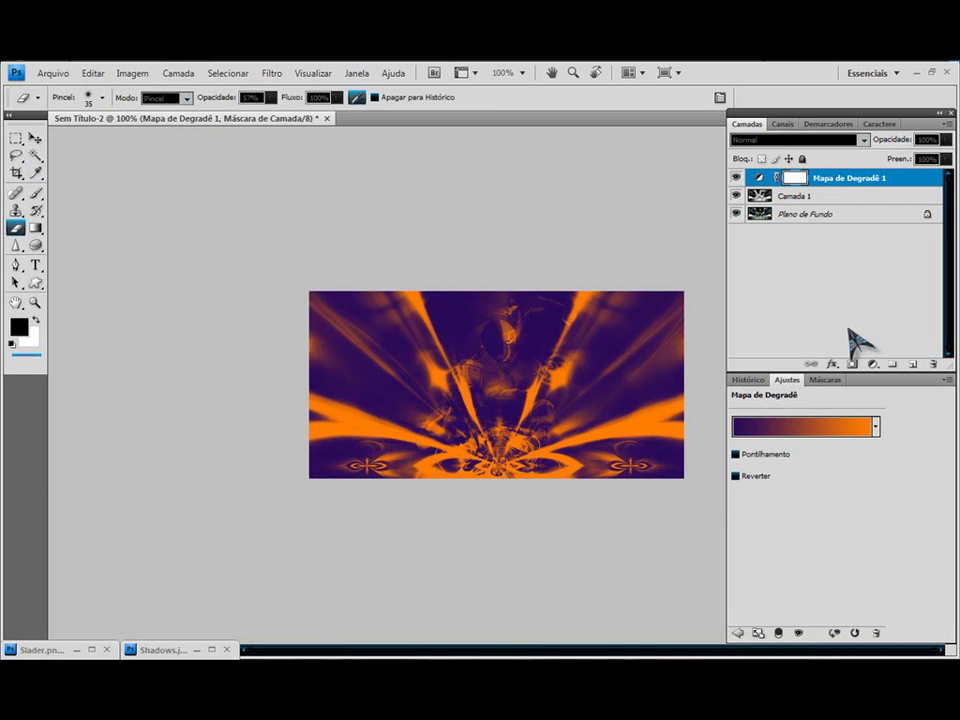
- Set the gradient map layer's blend mode to Luz Indireta
right_click(760, 180)
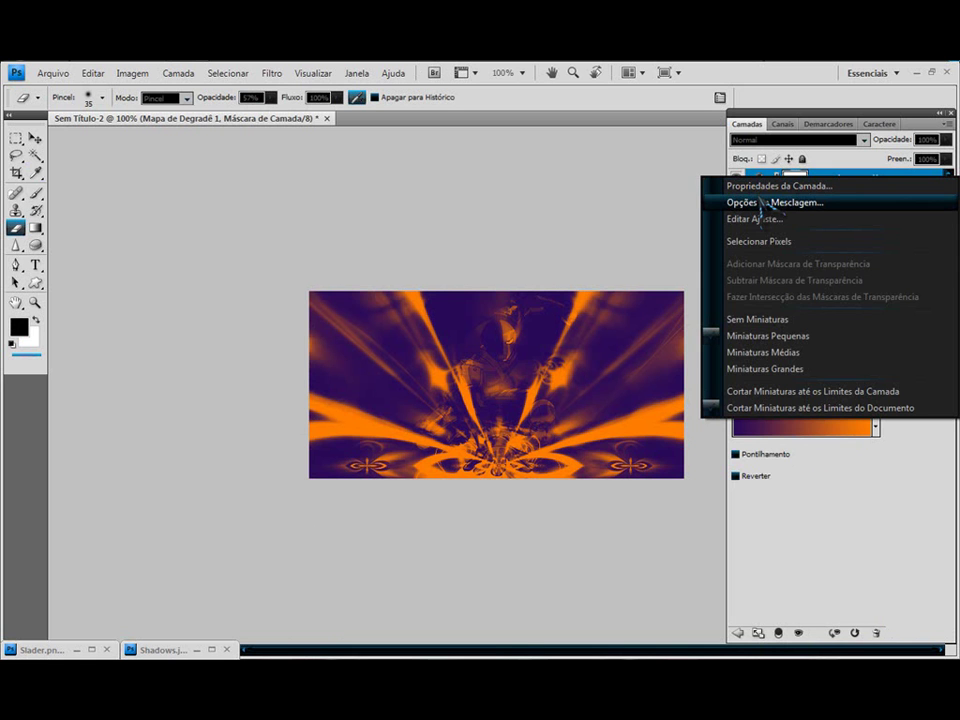
left_click(762, 203)
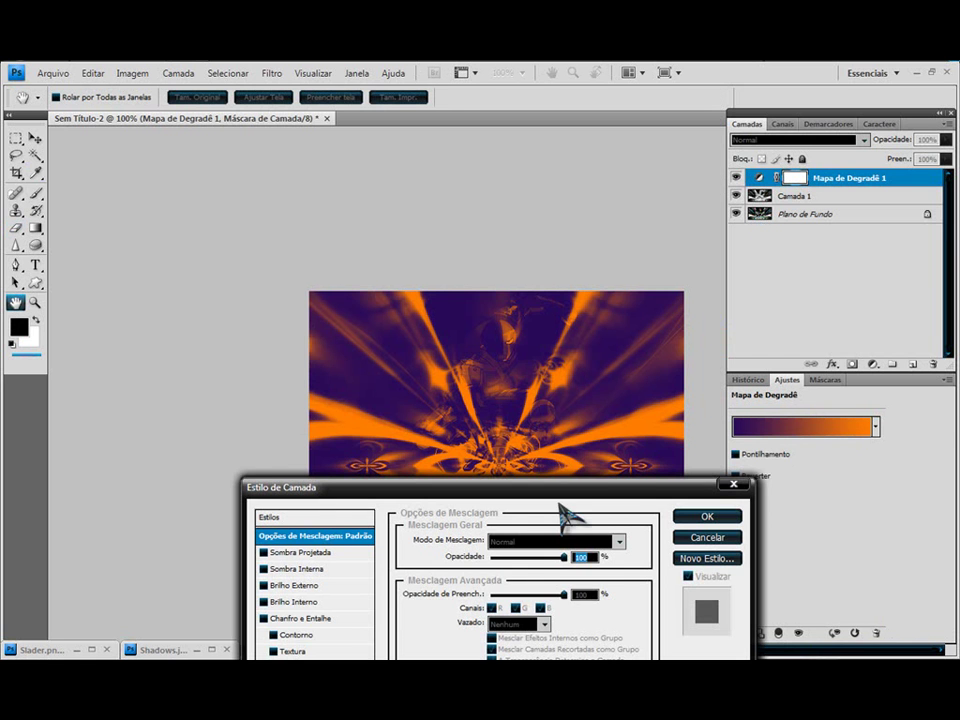
left_click(550, 541)
left_click(548, 502)
key("Up")
key("Up")
key("Up")
key("Up")
key("Up")
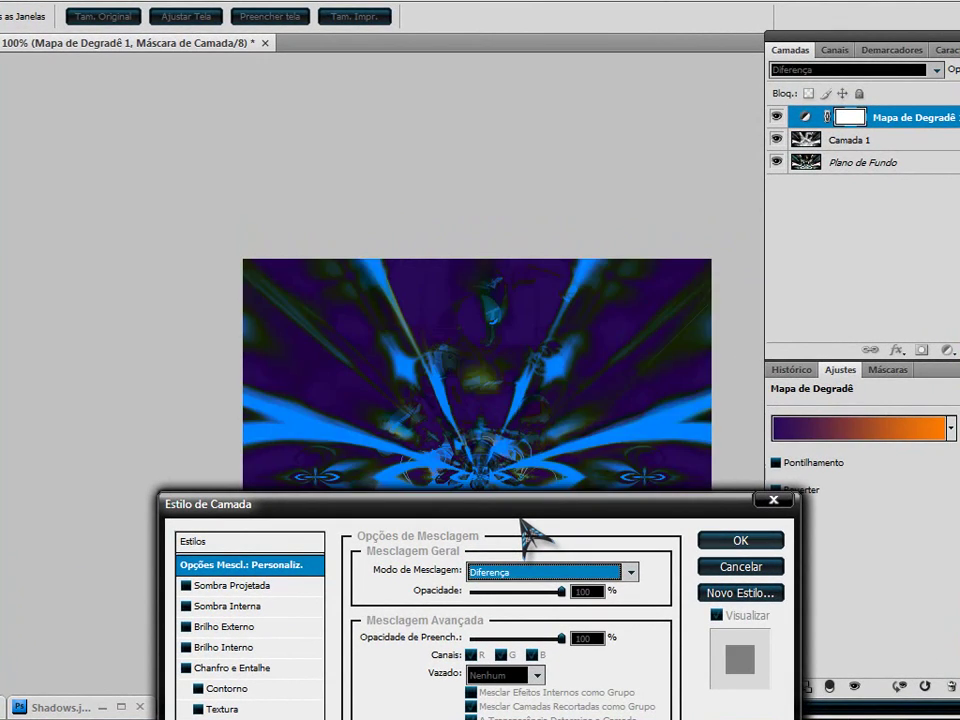
key("Up")
key("Up")
key("Up")
key("Up")
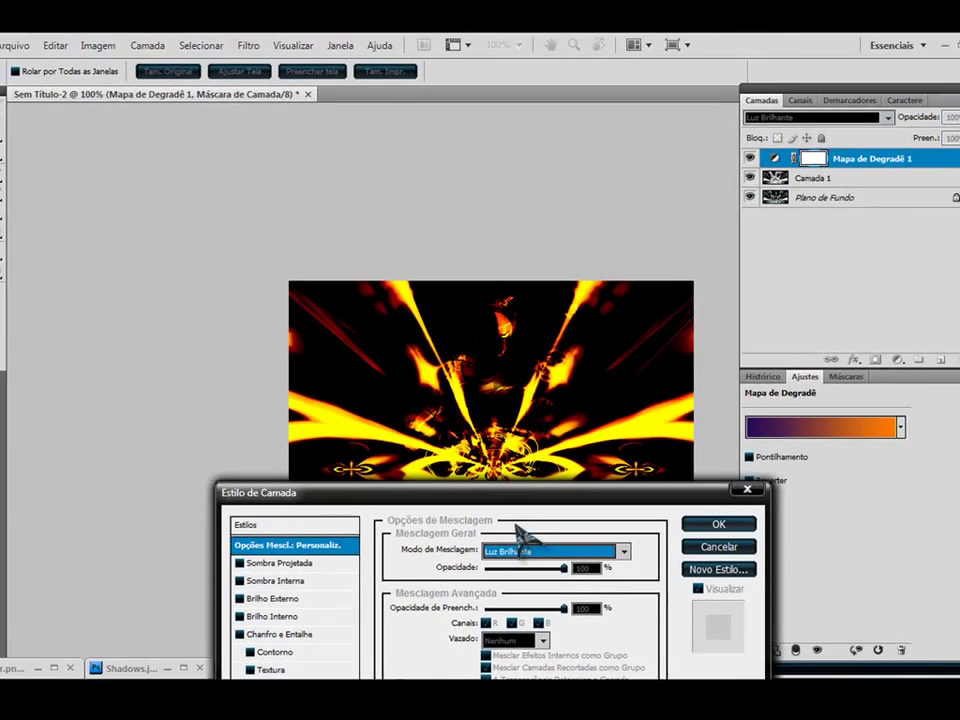
left_click(525, 545)
left_click(553, 321)
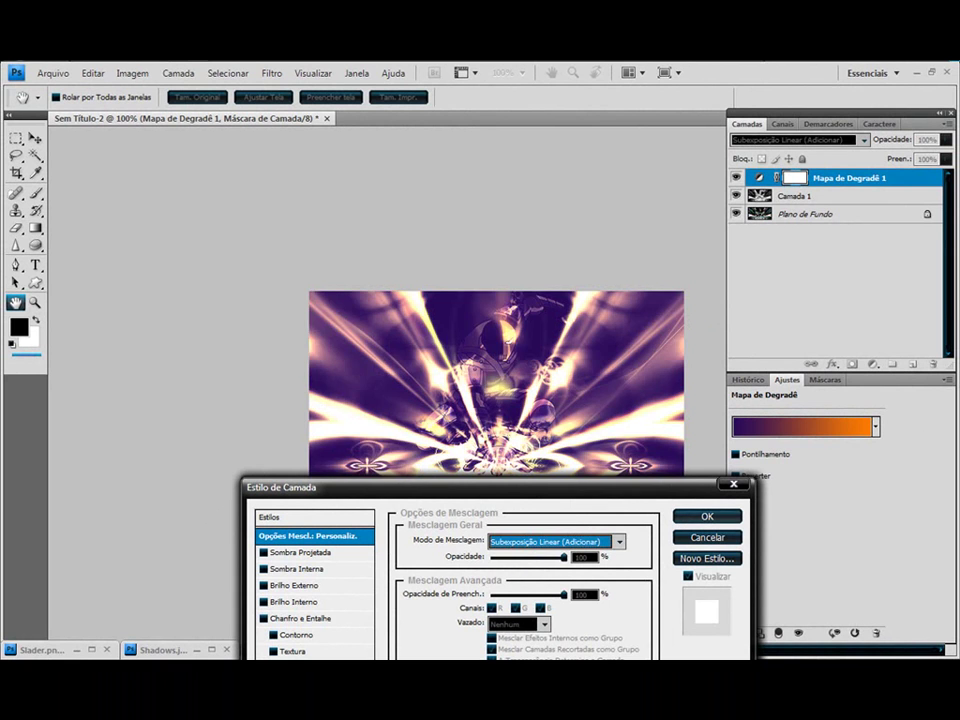
key("Down")
key("Down")
key("Down")
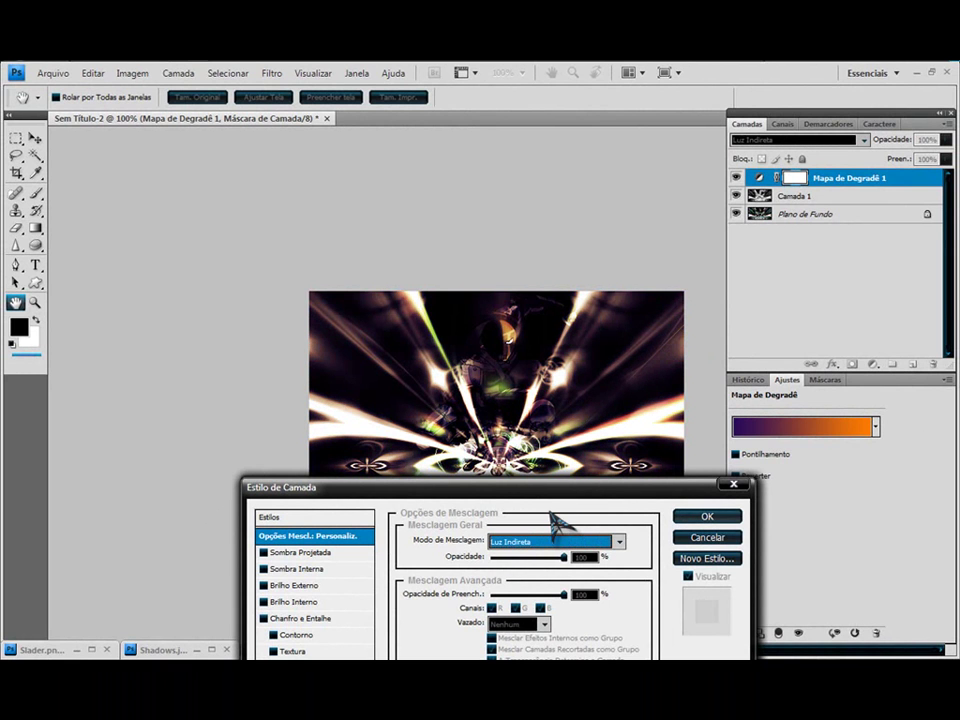
left_click(705, 518)
key("e")
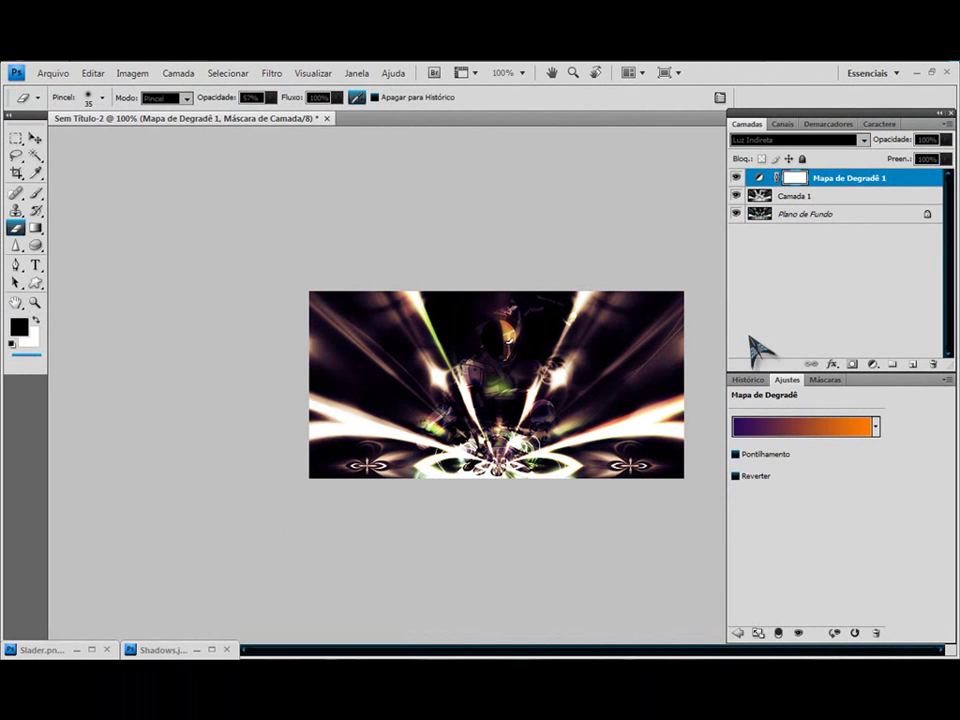
- Lower the gradient map layer's opacity to about 65%
right_click(760, 180)
left_click(757, 207)
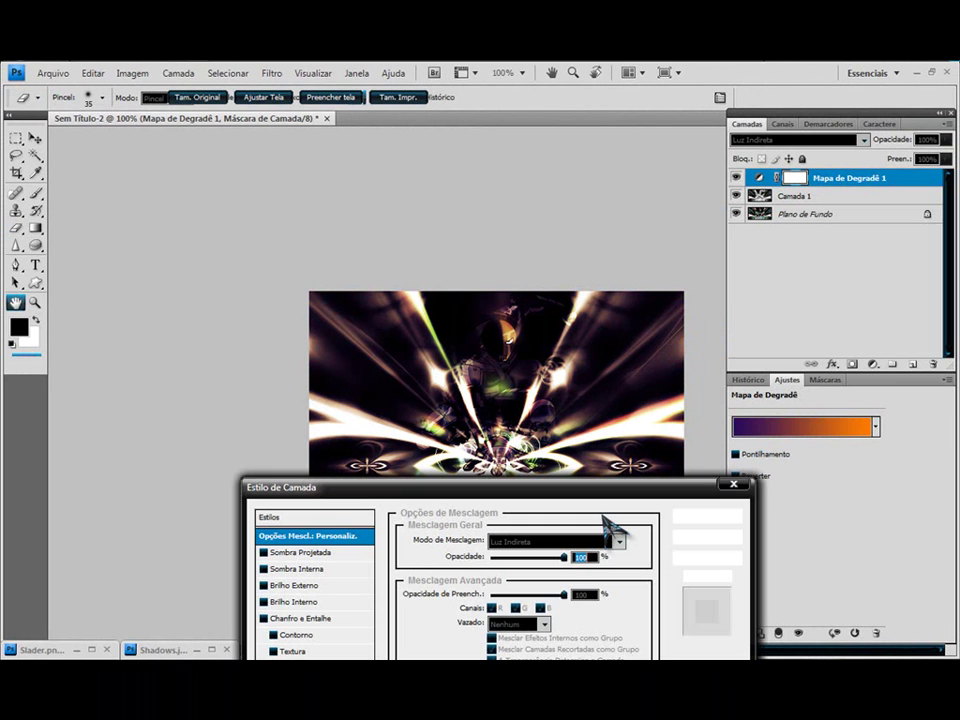
left_click_drag(564, 556, 540, 557)
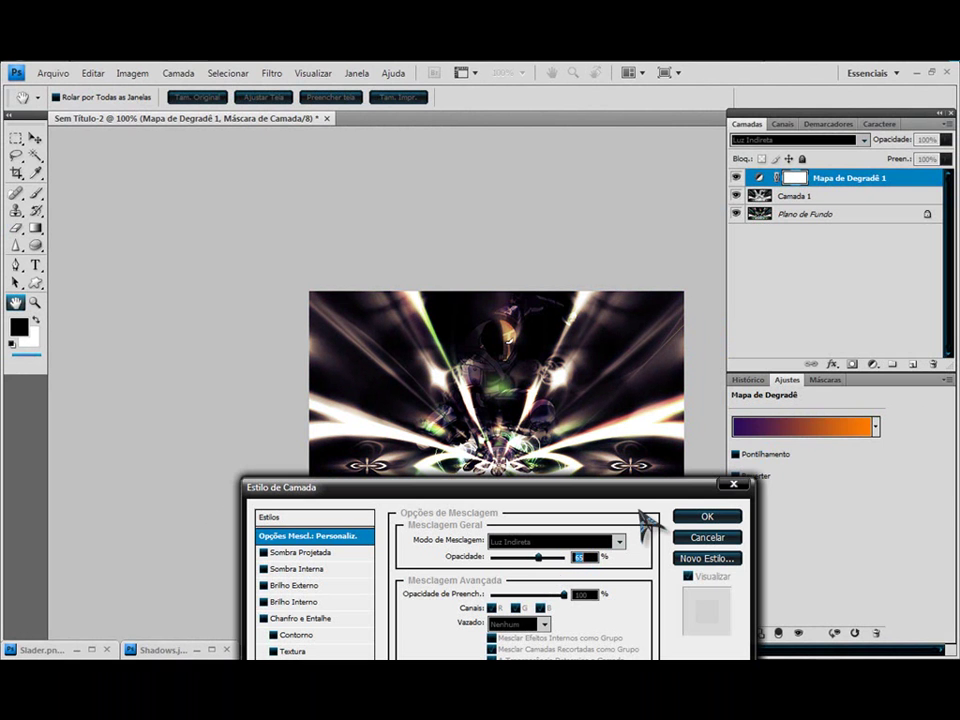
left_click(686, 519)
- Merge visible layers, test a desaturated erased copy, then delete that grey copy
key("e")
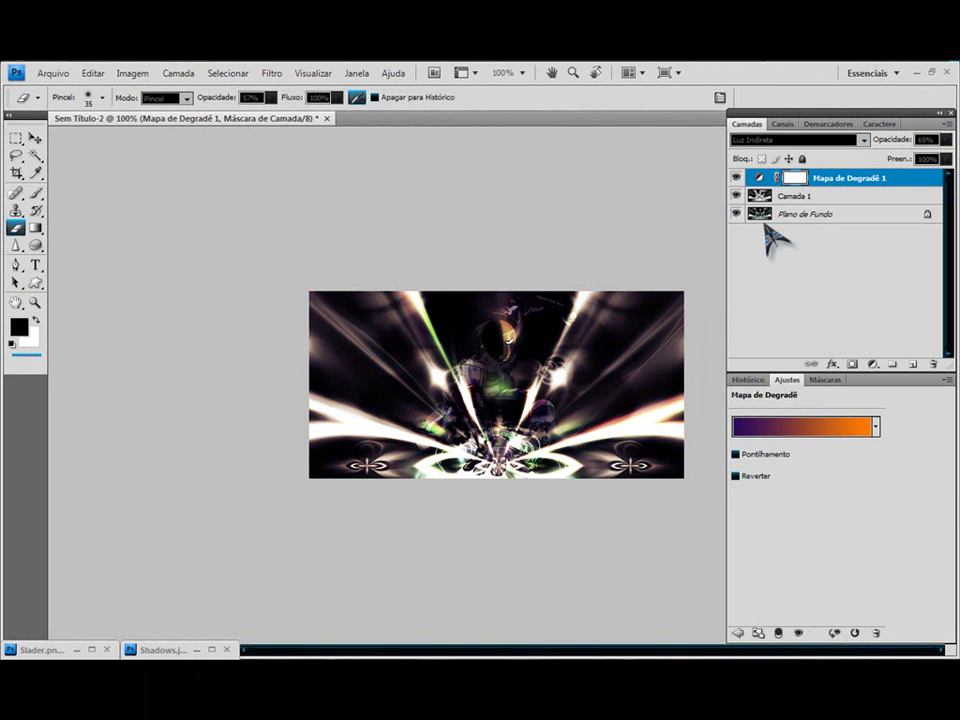
key("ctrl+shift+e")
key("x")
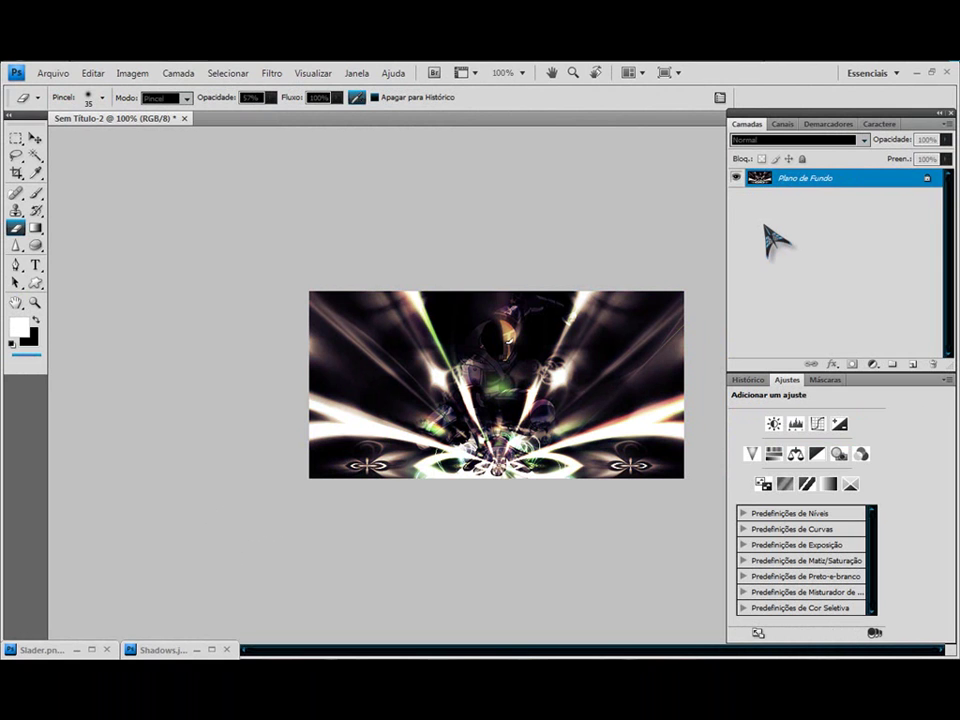
key("ctrl+j")
key("ctrl+shift+u")
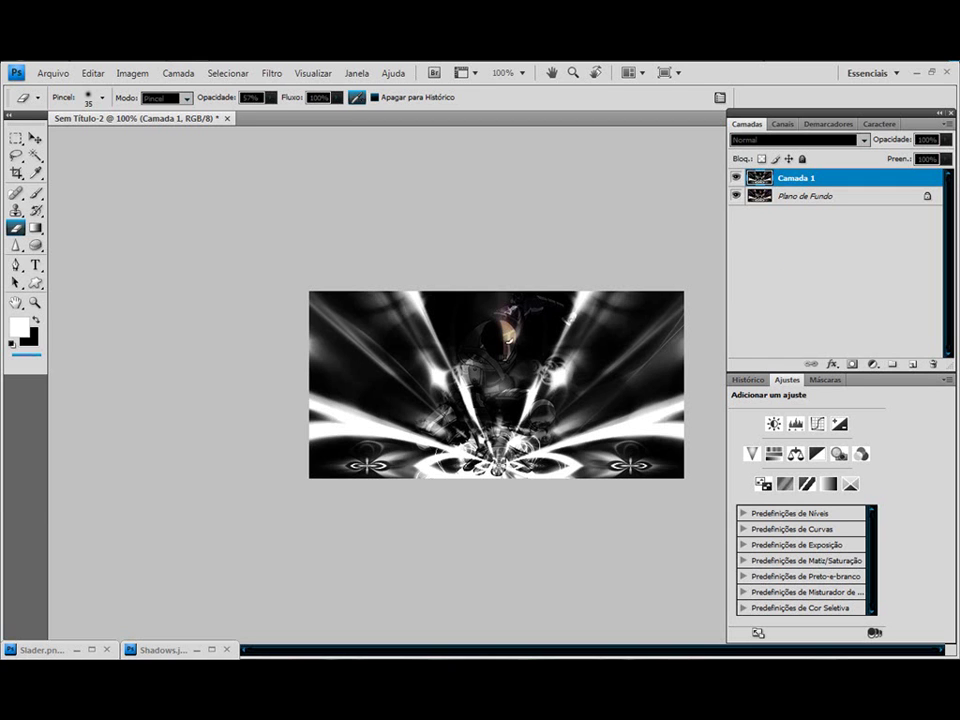
left_click_drag(431, 424, 441, 431)
key("Delete")
- Add a Sépia Photo Filter adjustment layer at 58% density
left_click(872, 364)
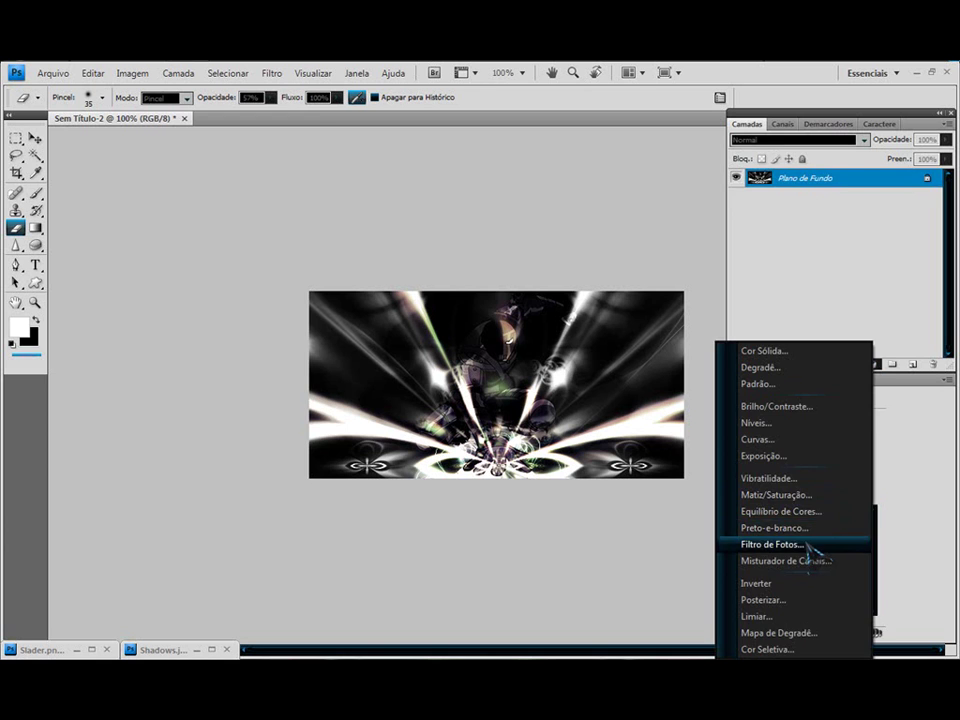
left_click(810, 545)
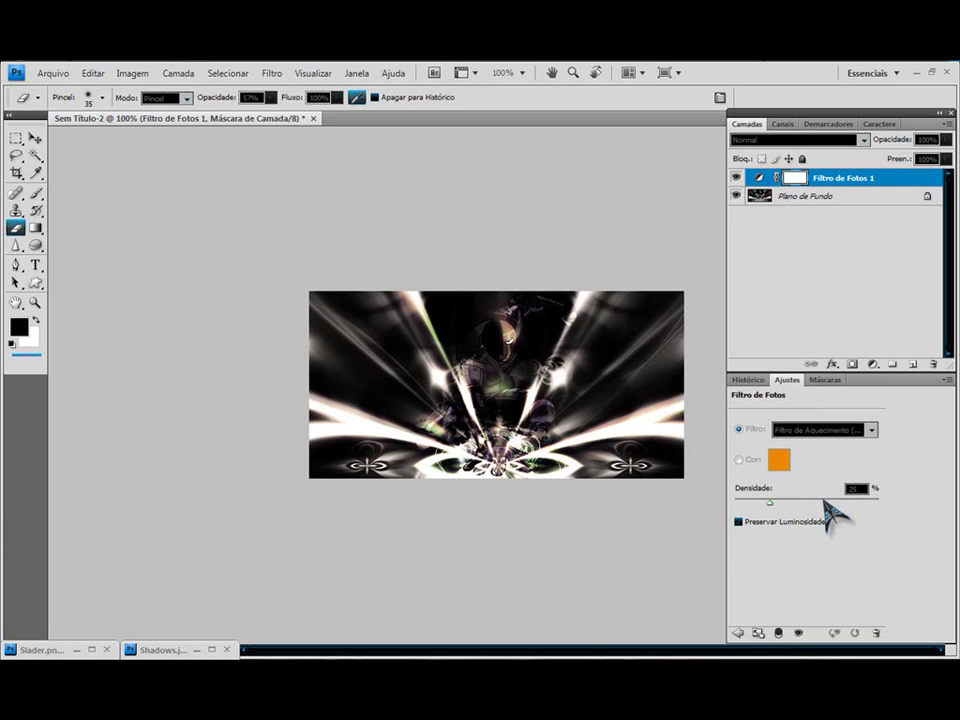
left_click(818, 500)
left_click(828, 430)
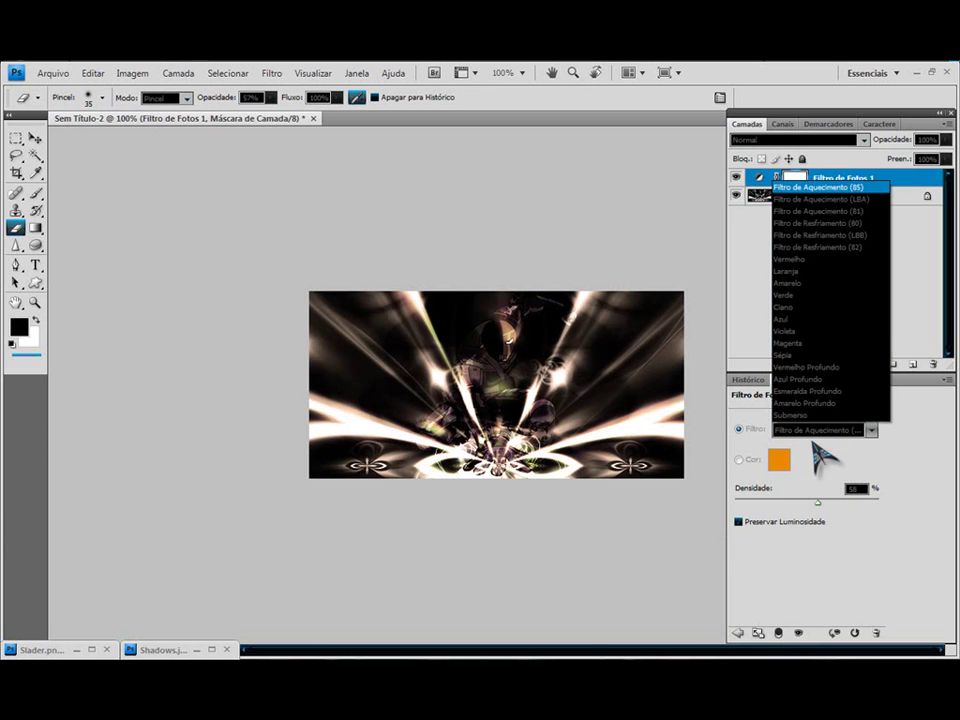
left_click(818, 356)
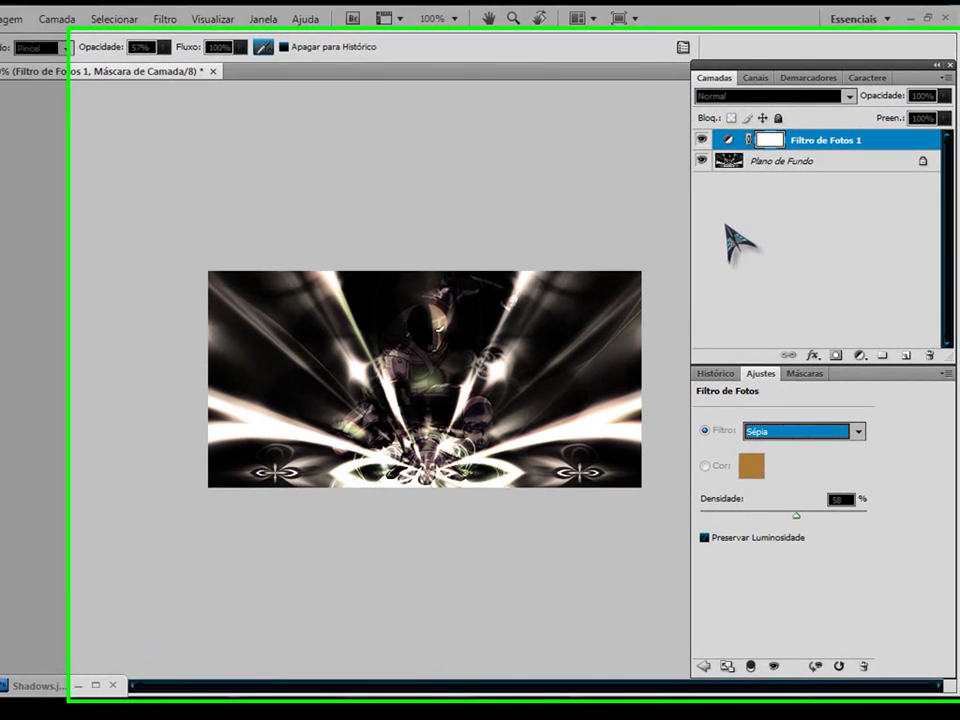
- Review the edit history and add a Brilho/Contraste adjustment layer
left_click(695, 369)
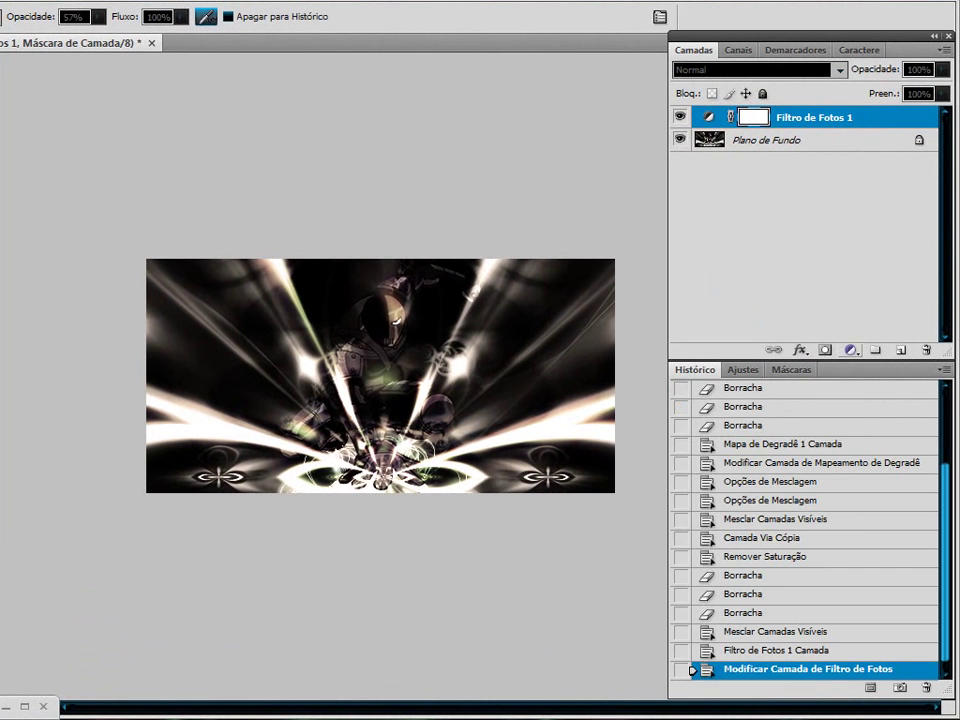
left_click(850, 350)
left_click(765, 403)
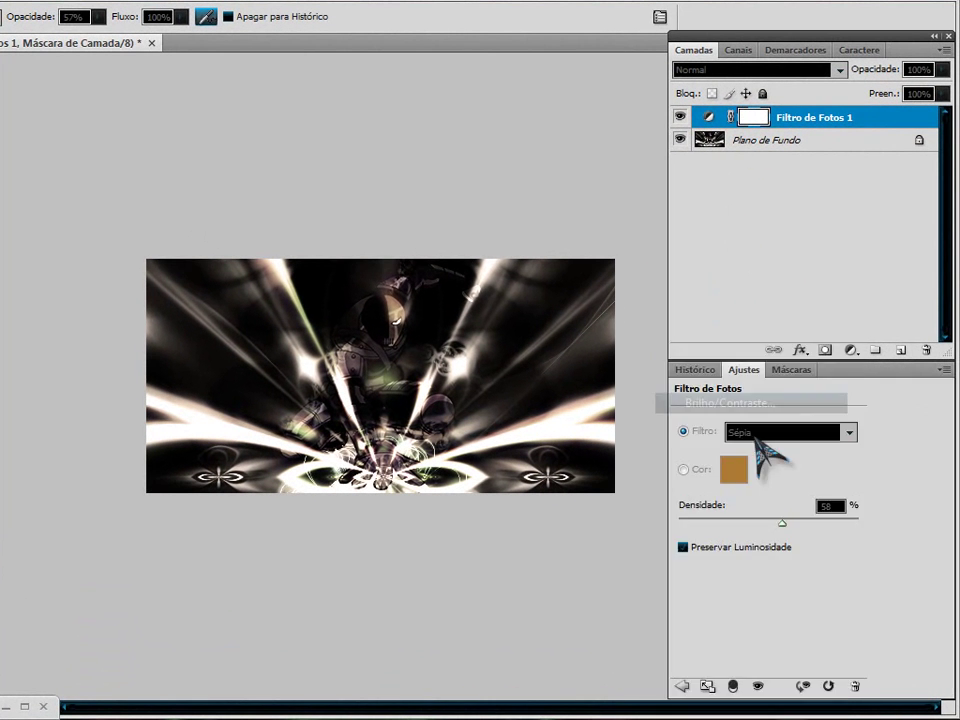
- Set Brilho to 35 and Contraste to 36, then merge the visible layers
left_click_drag(769, 474, 801, 474)
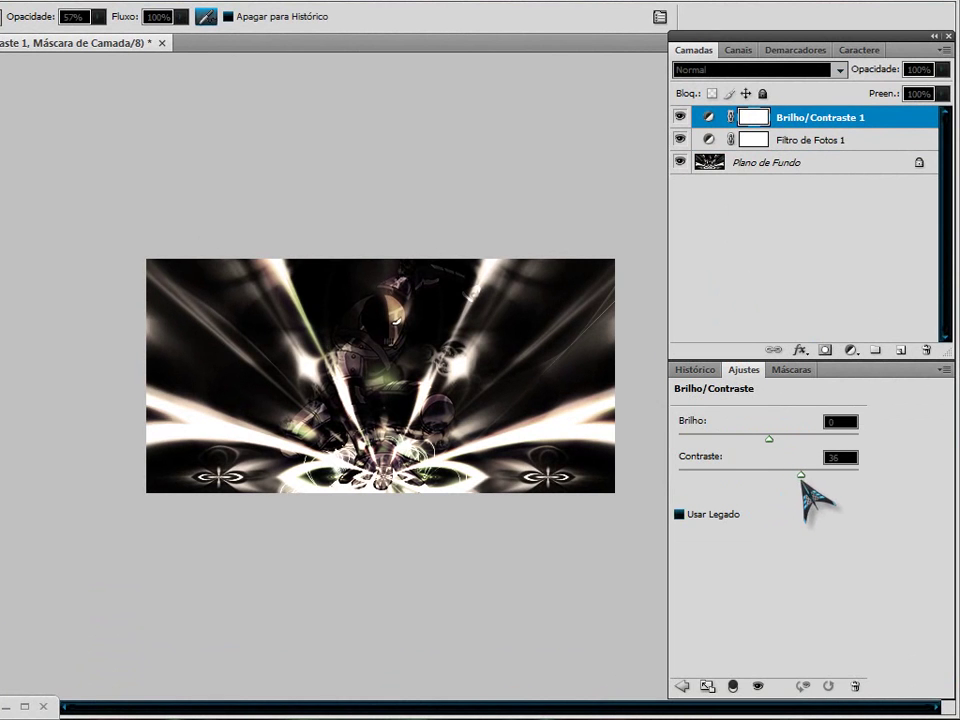
mouse_move(781, 447)
left_mouse_down()
mouse_move(793, 444)
mouse_move(813, 475)
left_mouse_up()
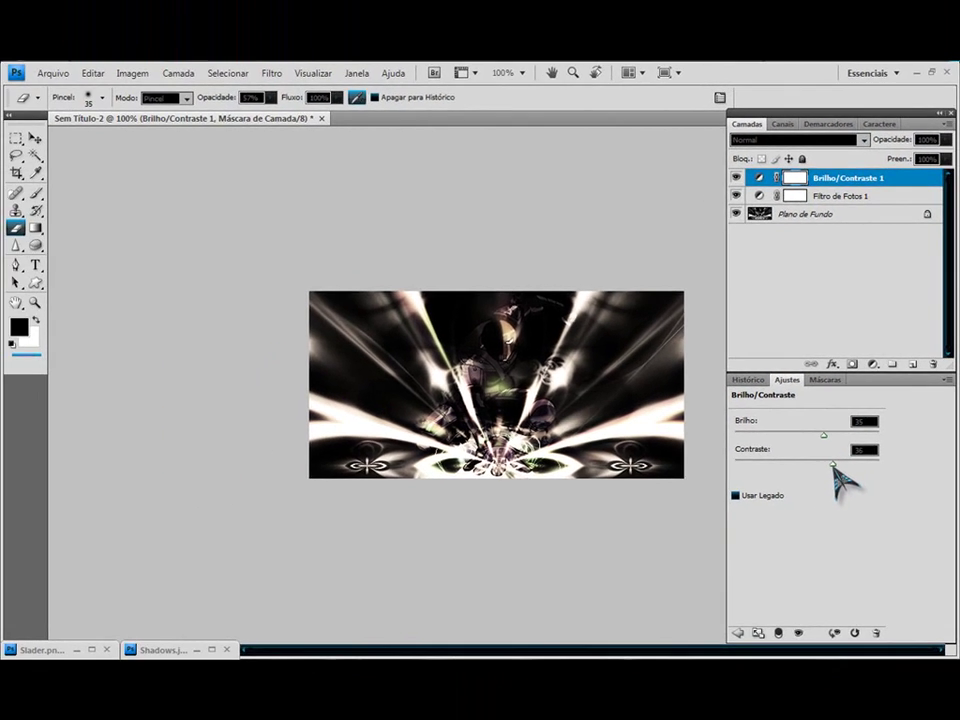
left_click_drag(842, 480, 832, 465)
key("ctrl+shift+e")
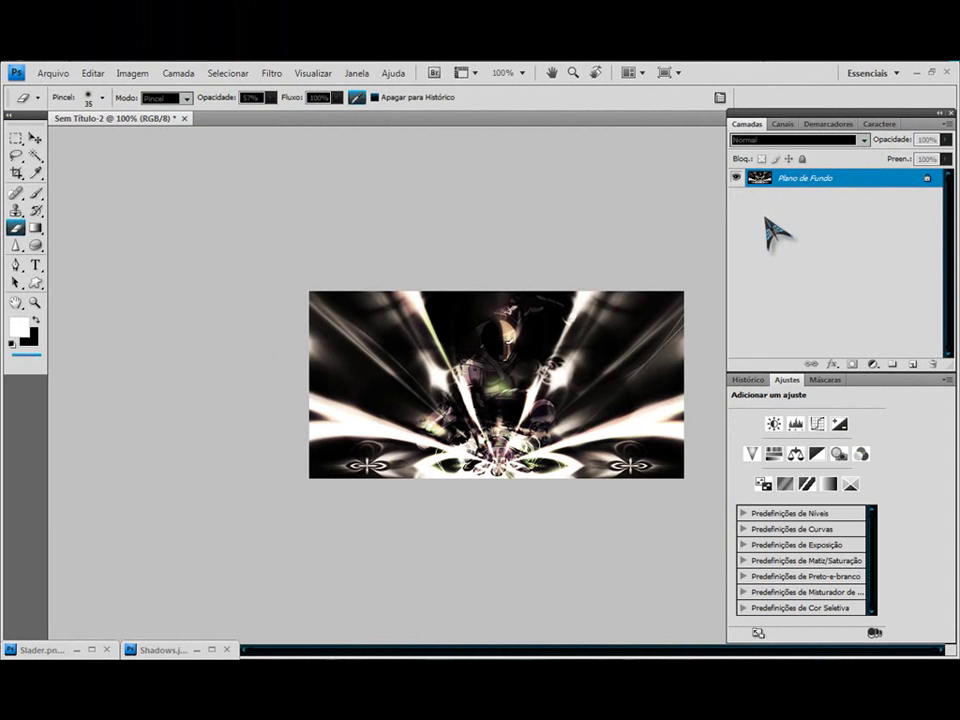
- Duplicate the flattened image, desaturate the copy to black and white, and add an empty layer
key("ctrl+j")
key("ctrl+shift+u")
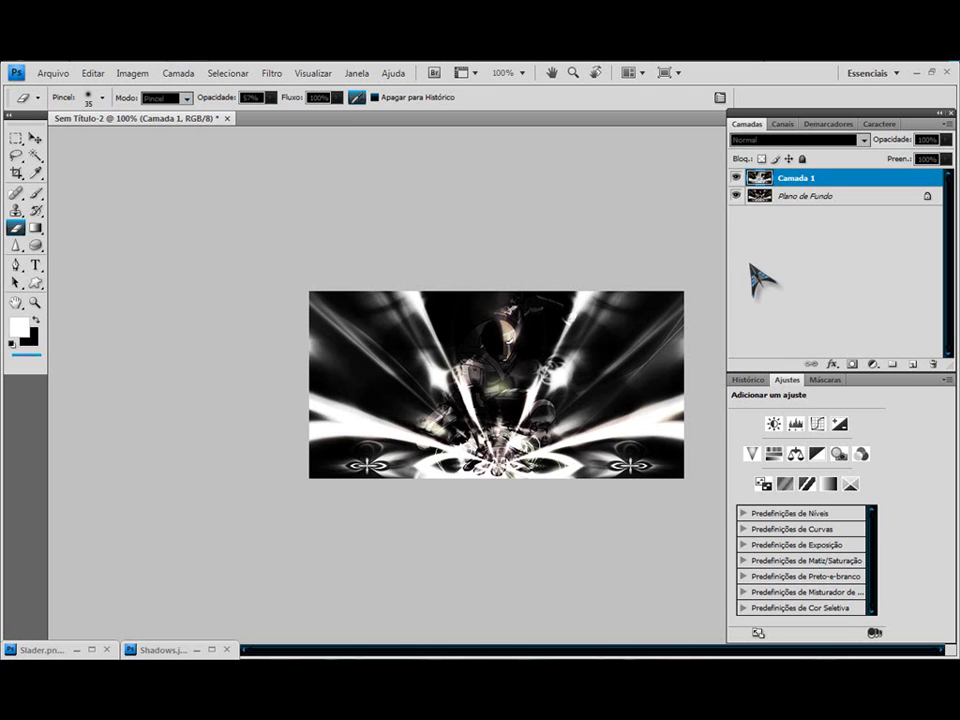
key("ctrl+shift+n")
key("Return")
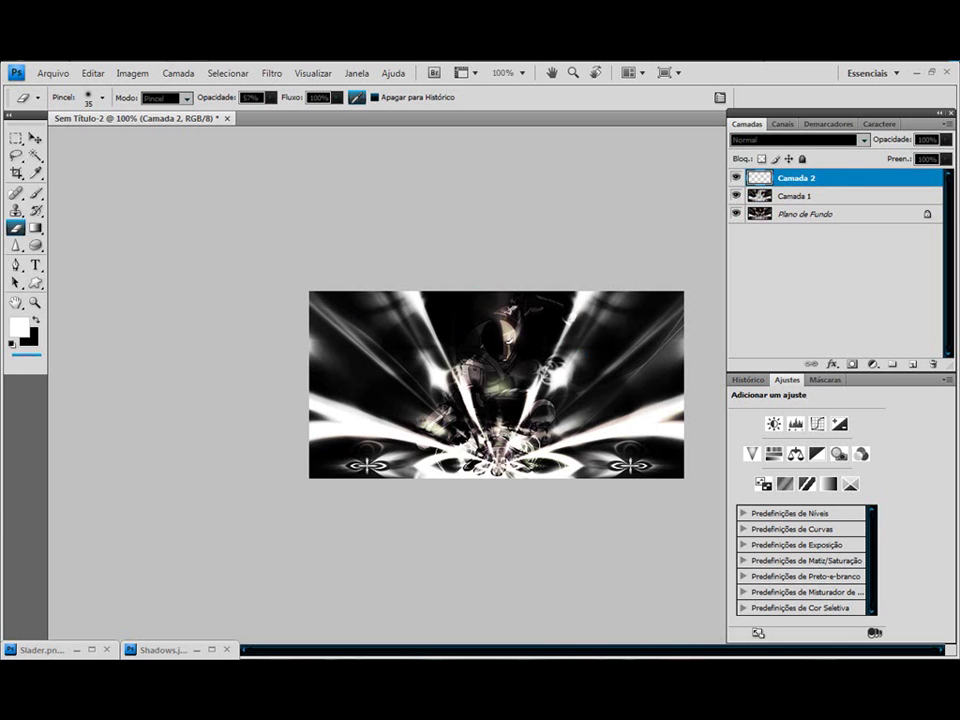
- Paint a soft glow above the character's head at 87% brush opacity, then merge visible layers
key("b")
left_click(458, 315)
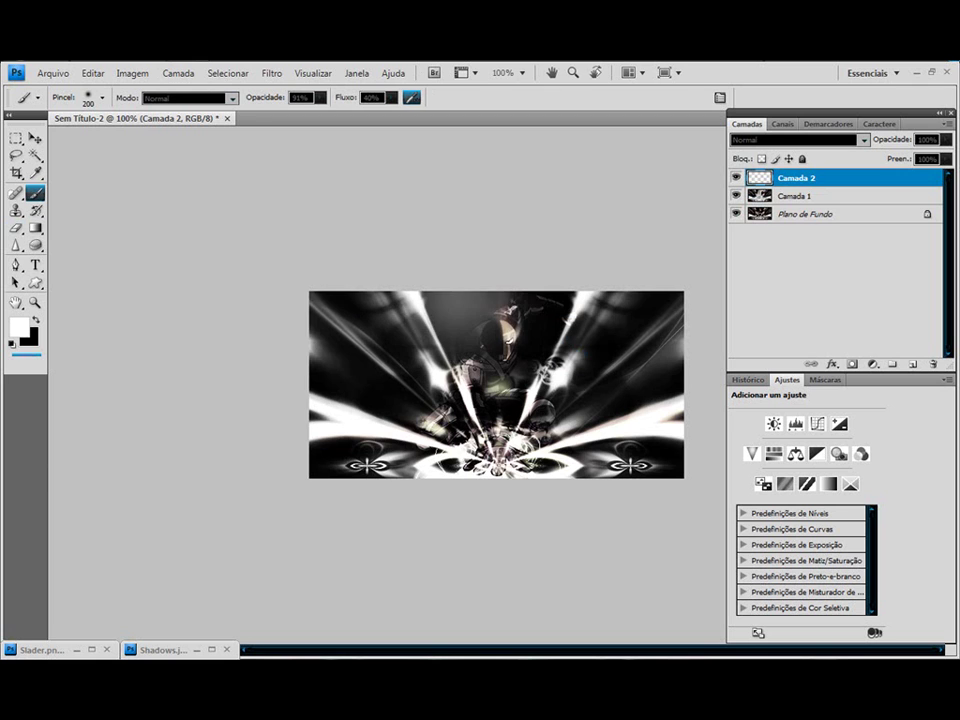
left_click_drag(470, 320, 545, 298)
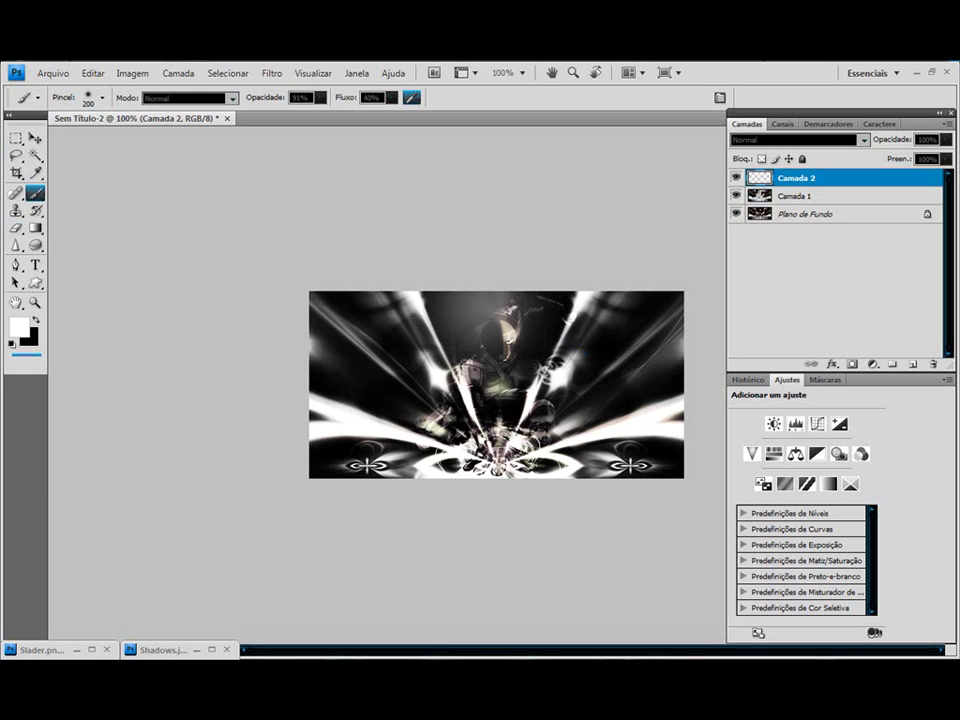
key("ctrl+z")
key("8")
key("7")
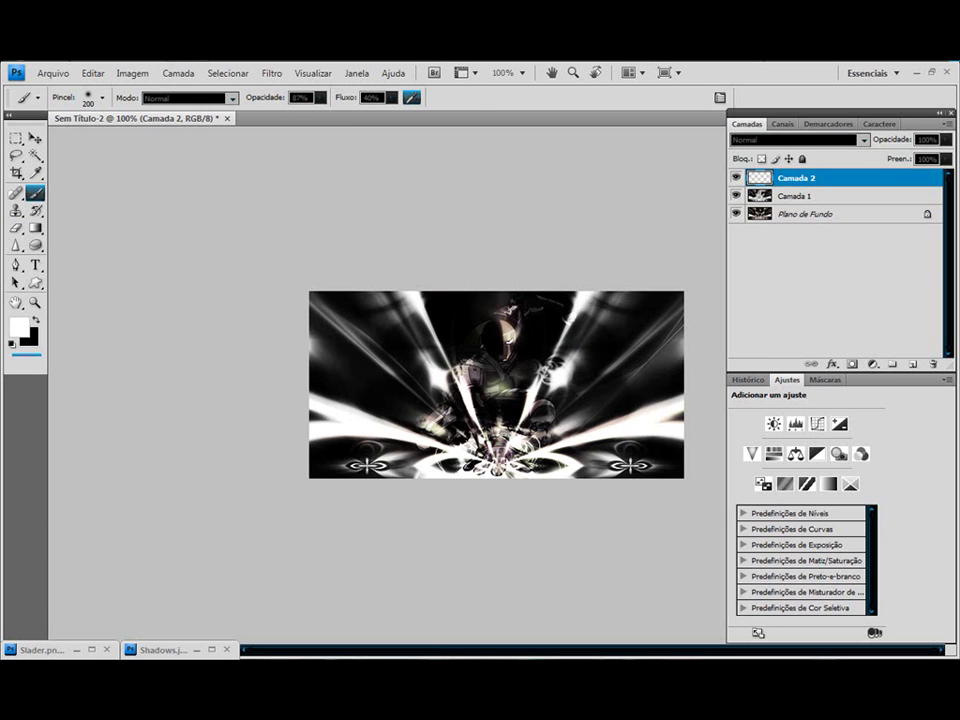
left_click_drag(470, 315, 545, 300)
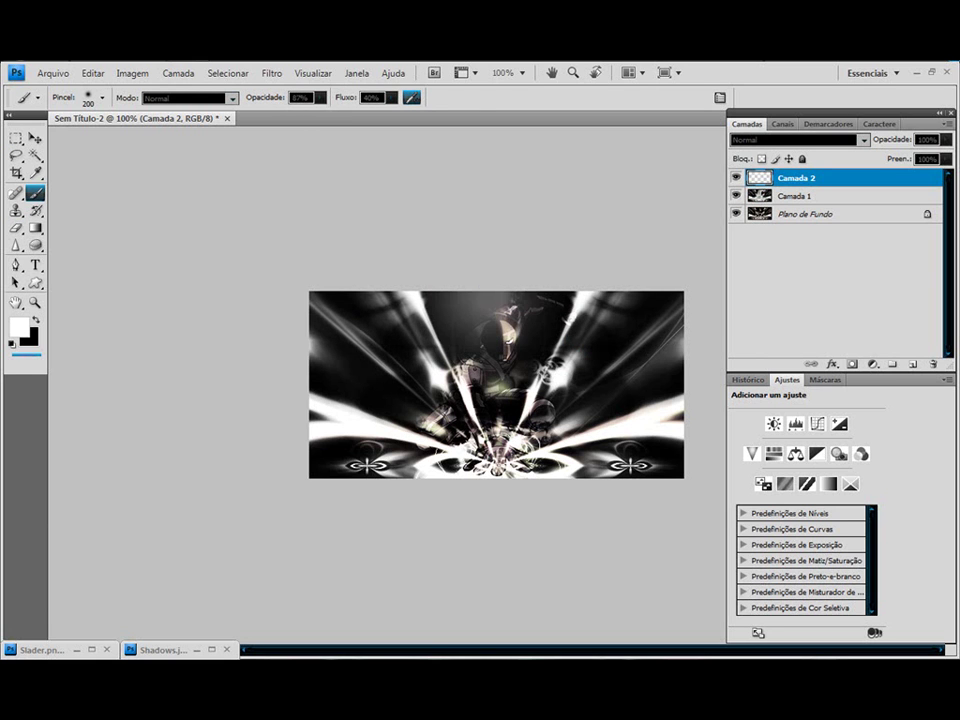
key("ctrl+shift+e")
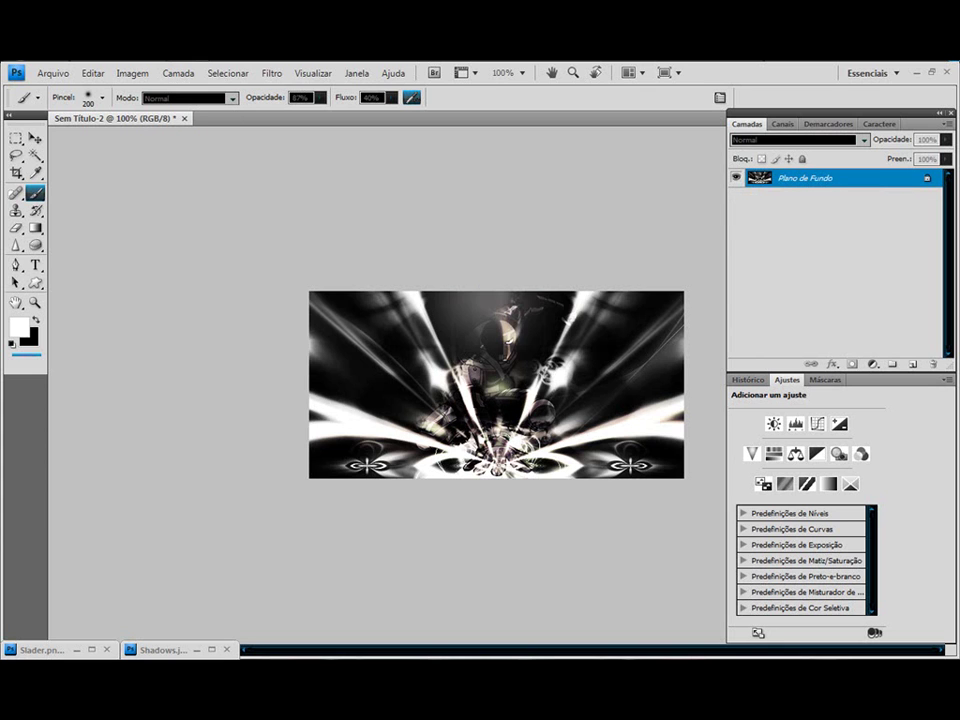
- Set the Sharpen tool's mode to Clarear and duplicate the background as Camada 1
left_click(16, 245)
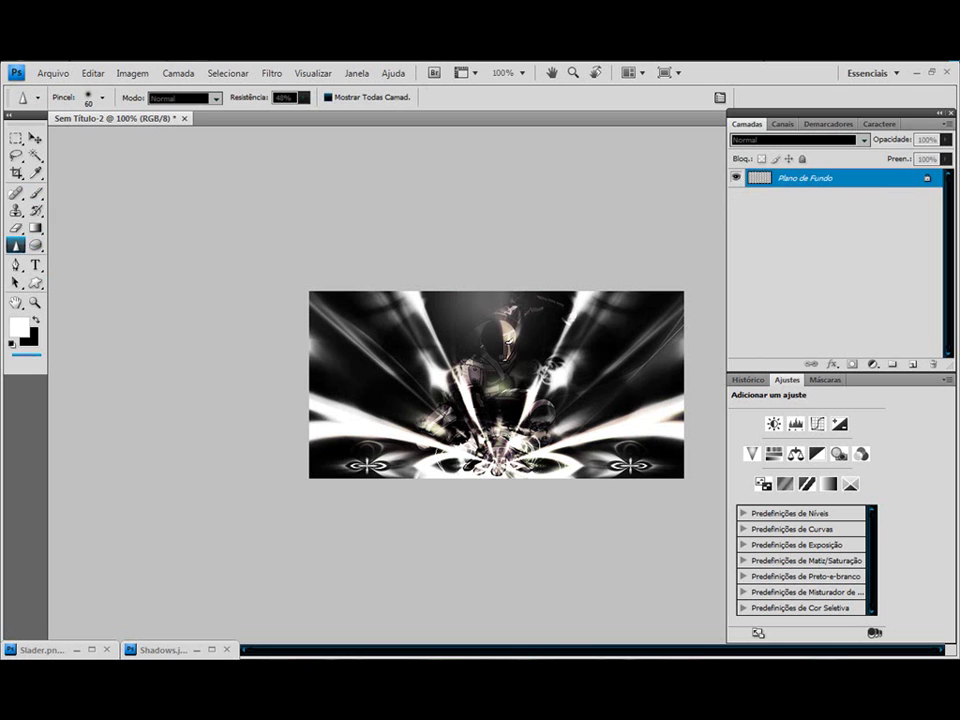
left_click(177, 99)
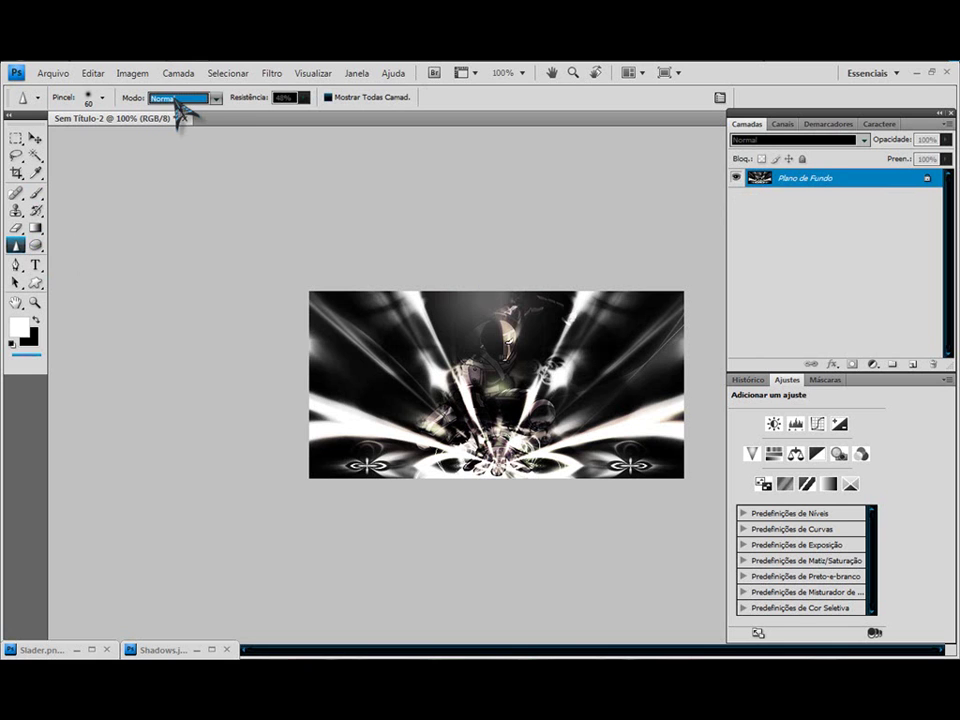
left_click(213, 99)
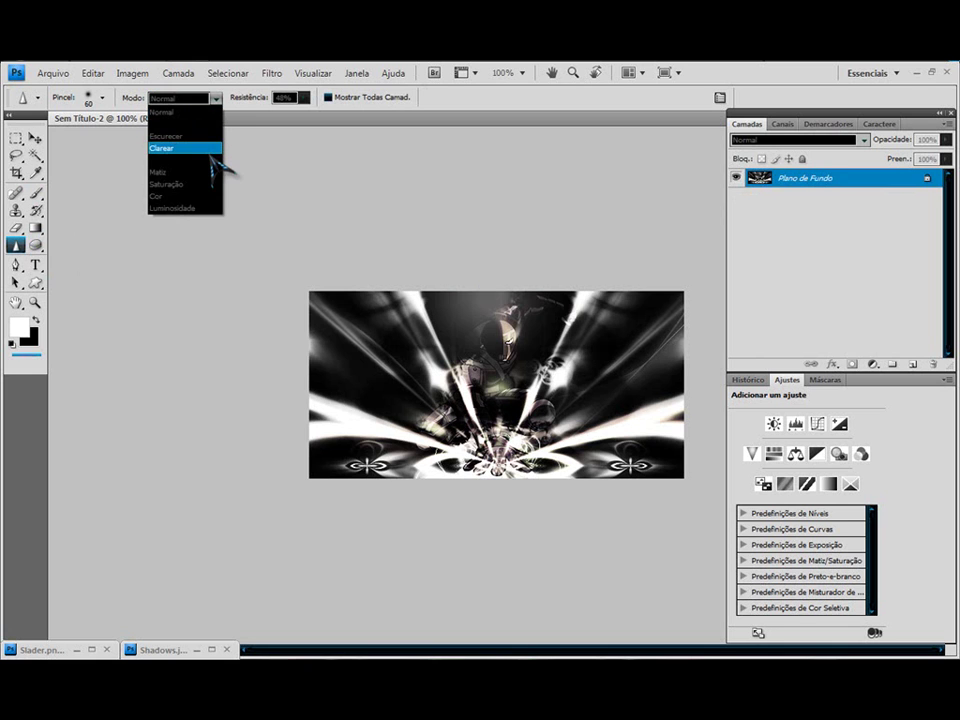
left_click(206, 149)
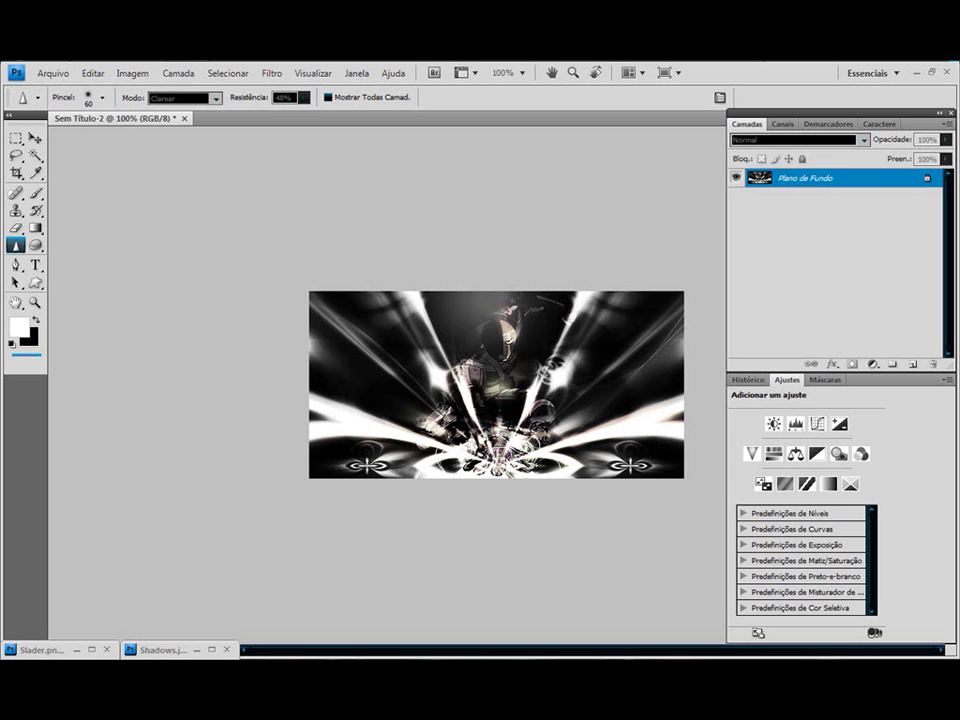
key("ctrl+j")
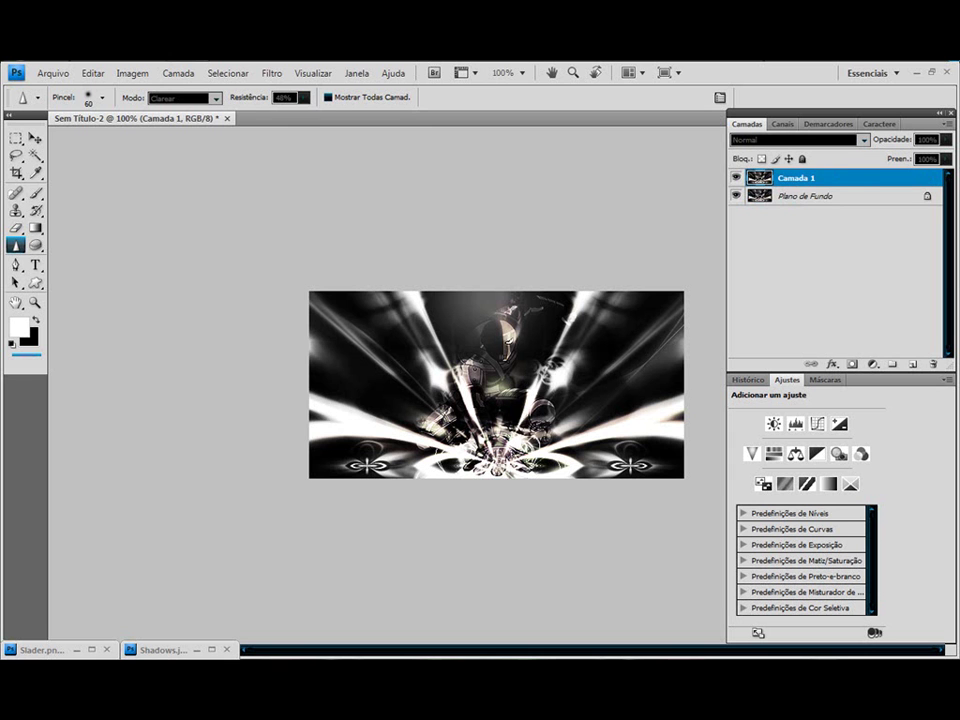
- Set Camada 1's blend mode to Clarear and apply a 1,3 px Desfoque Gaussiano
left_click(797, 140)
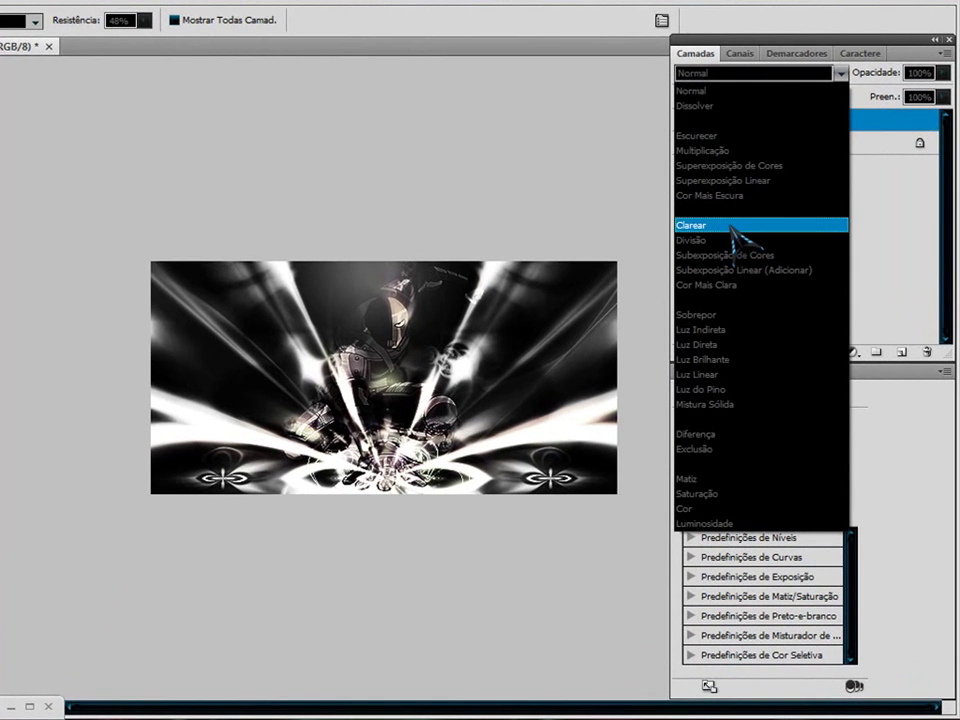
left_click(731, 226)
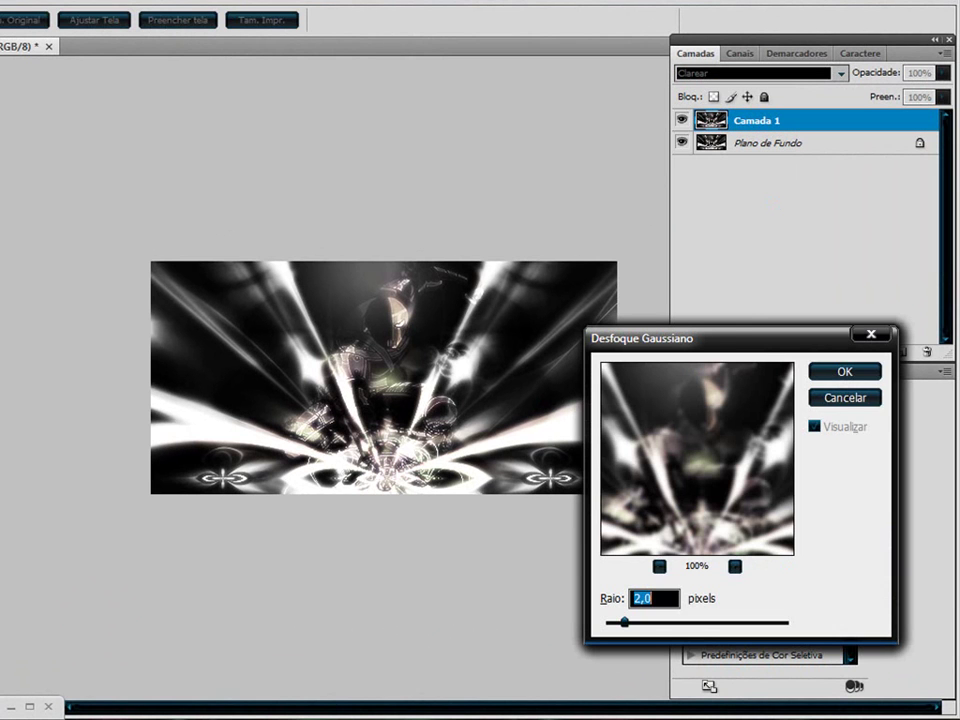
mouse_move(624, 622)
left_mouse_down()
mouse_move(703, 622)
mouse_move(624, 622)
left_mouse_up()
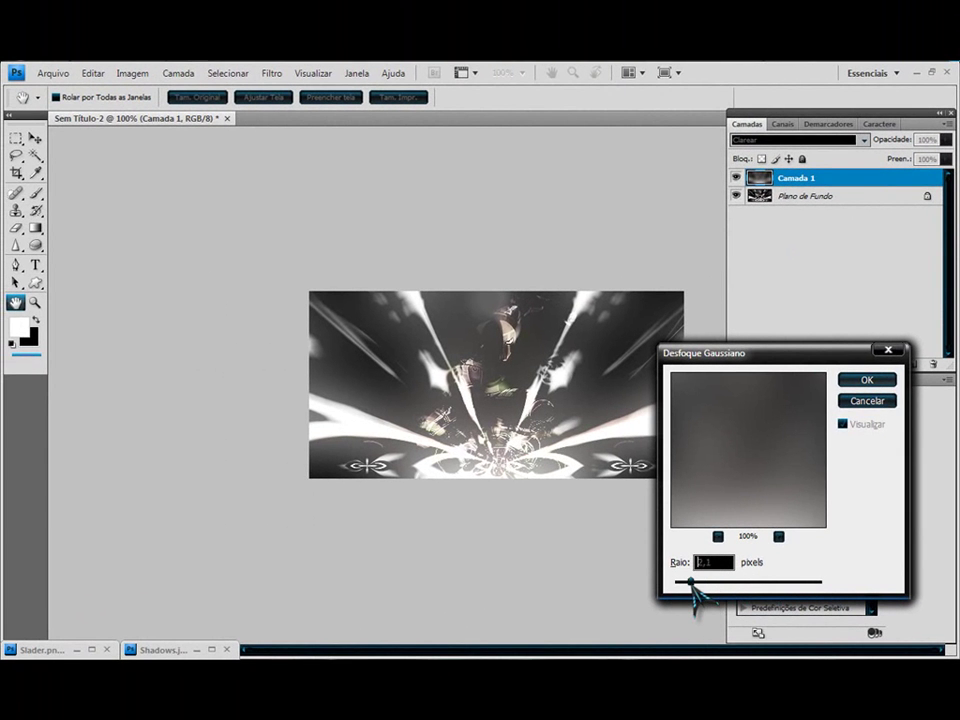
left_click_drag(690, 581, 684, 581)
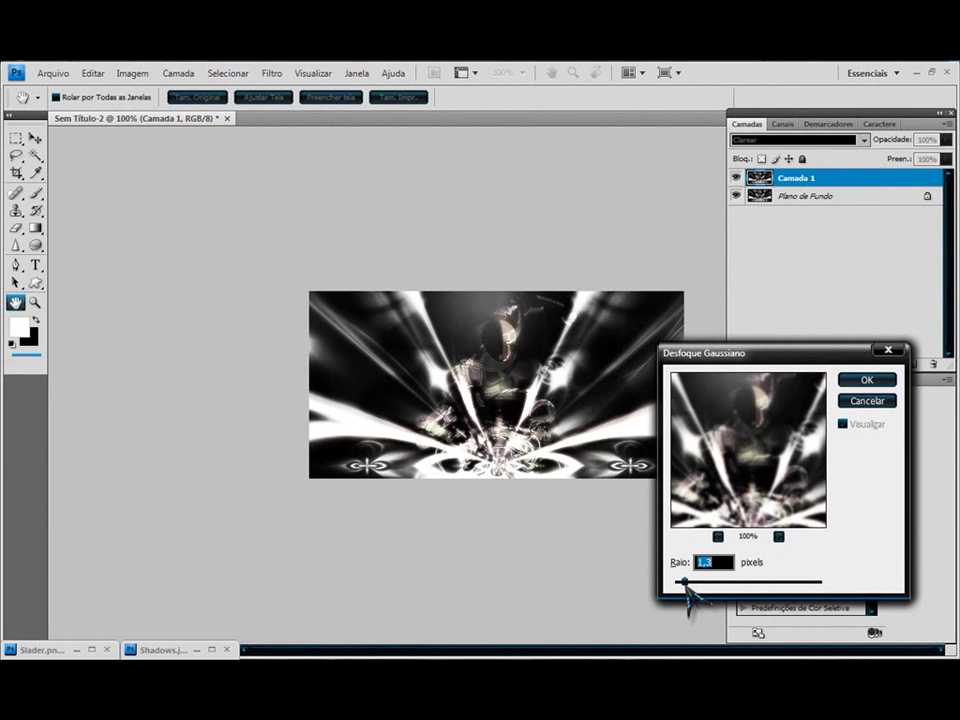
left_click(866, 381)
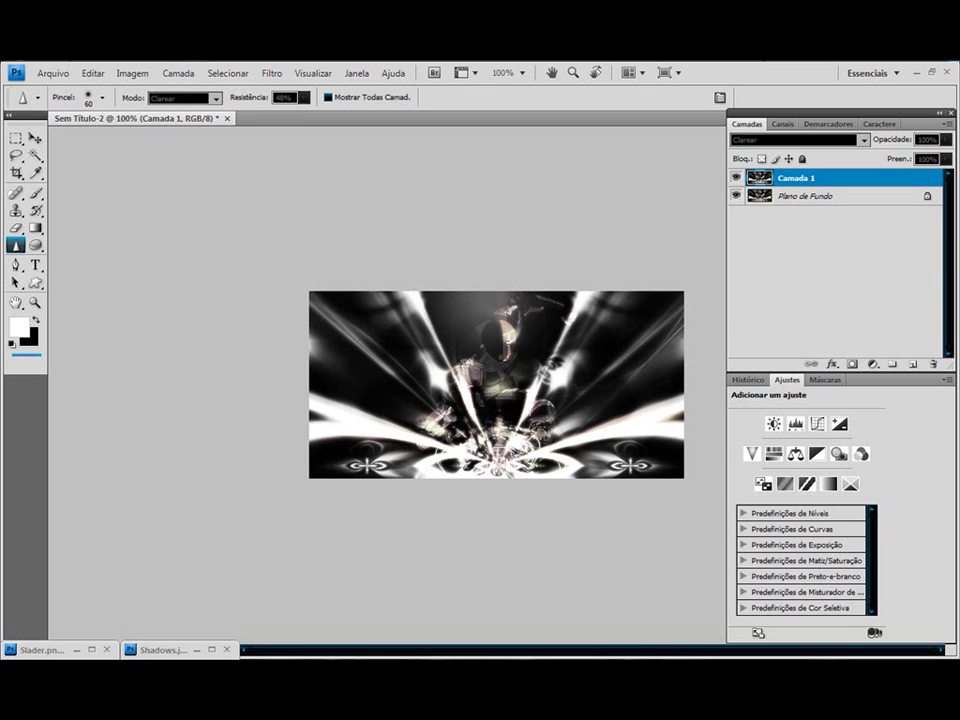
- Toggle the blurred copy's visibility to compare, then merge it down into the background
left_click(736, 177)
key("e")
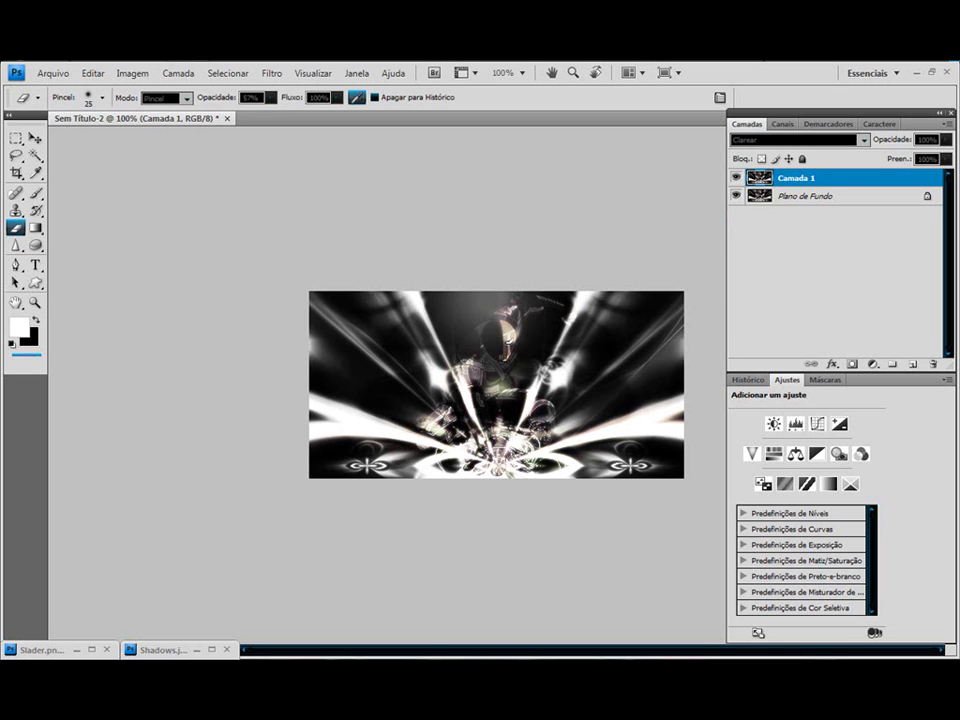
key("ctrl+e")
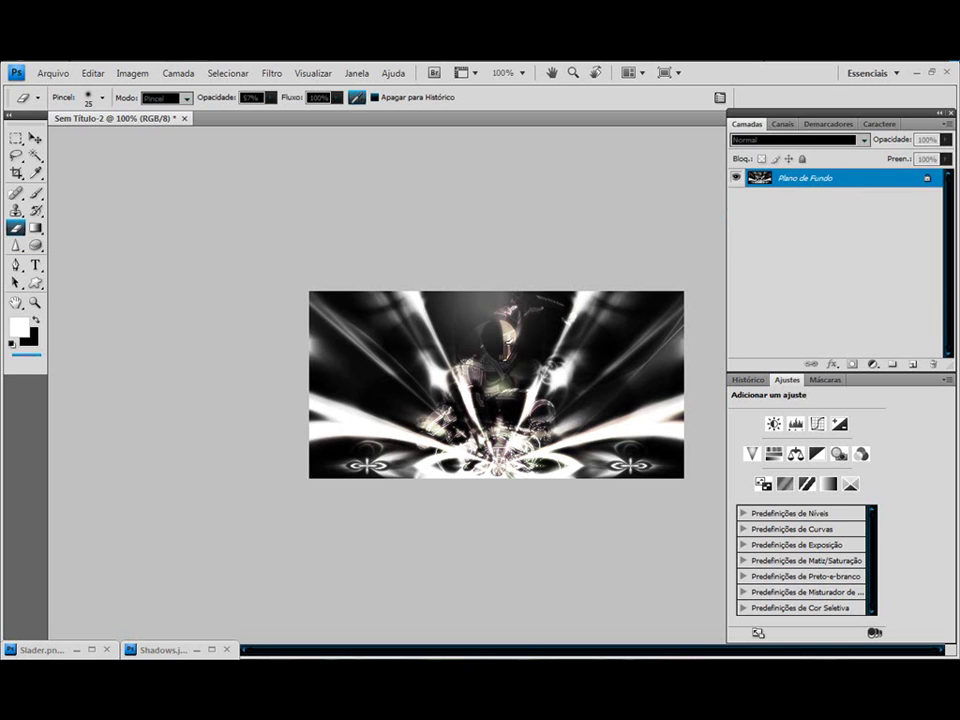
- Convert the Plano de Fundo background into the regular layer Camada 0
left_click(92, 73)
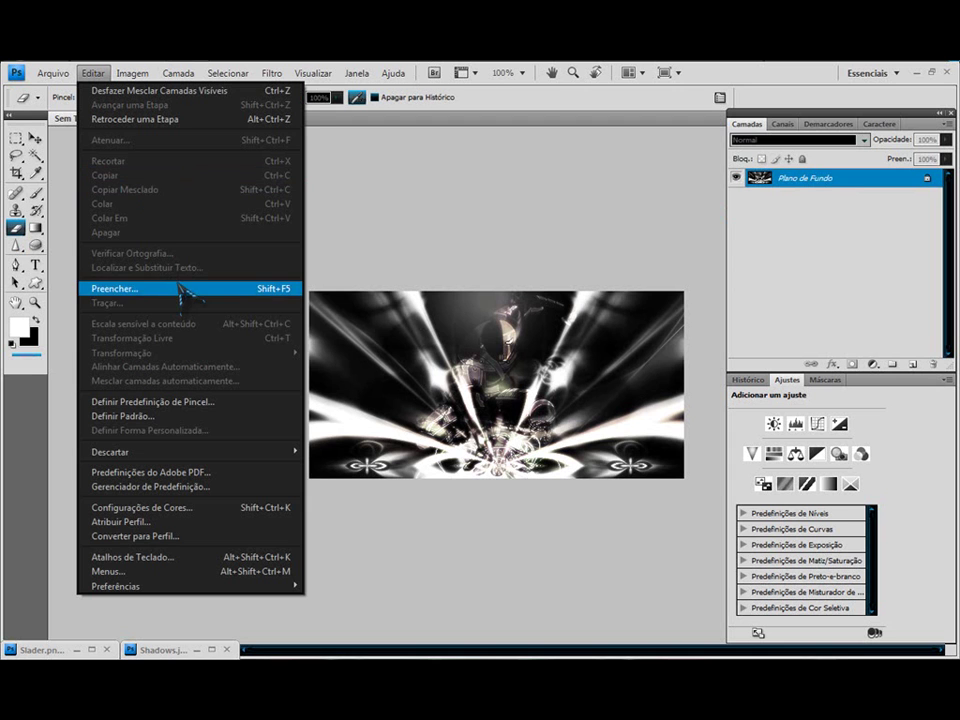
double_click(805, 178)
key("Return")
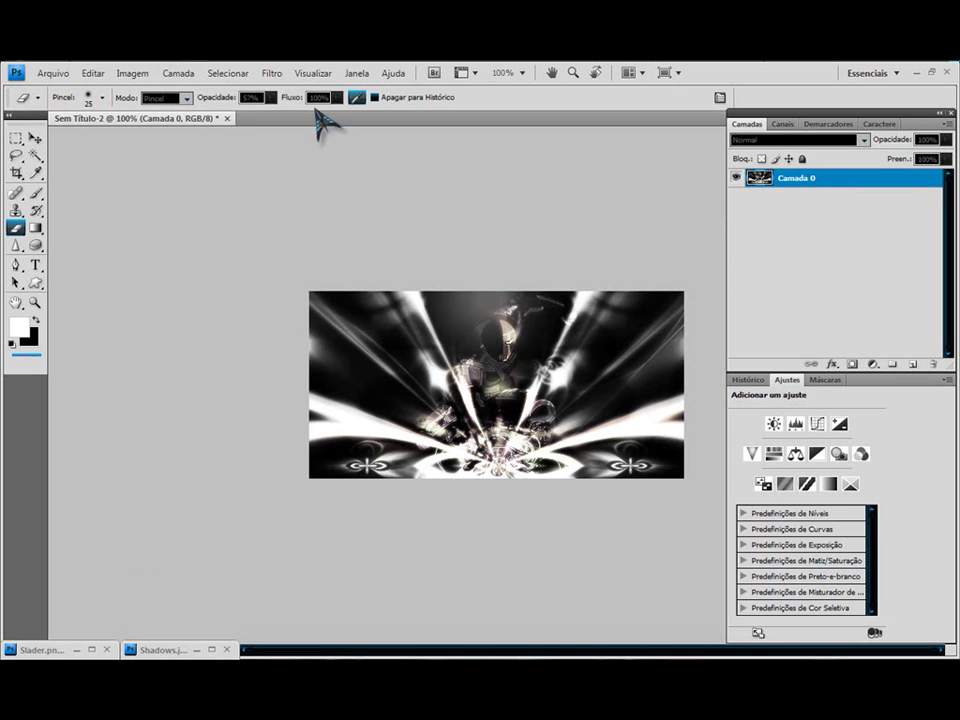
- Stroke the banner with a 3 px black Interna border via Editar > Traçar
left_click(92, 73)
left_click(180, 303)
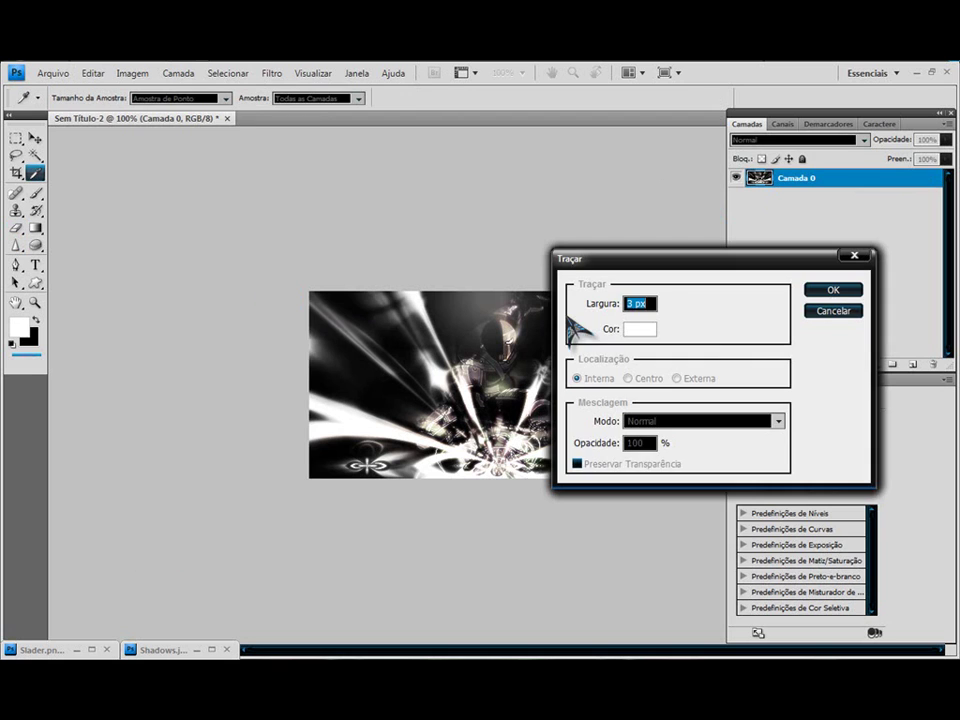
left_click(640, 329)
left_click(748, 637)
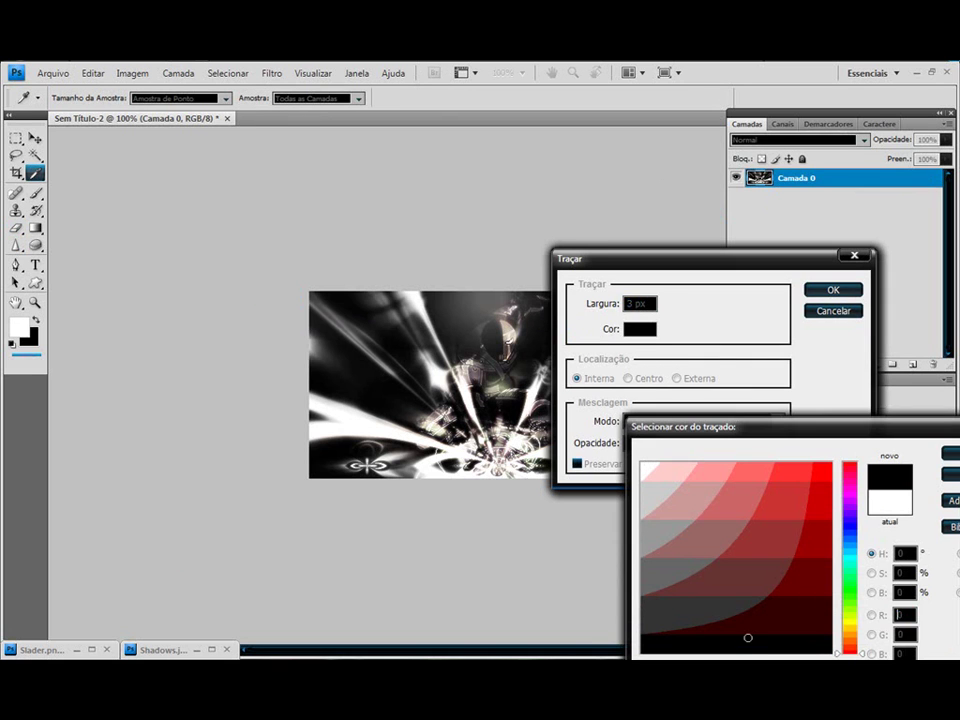
key("Return")
key("Return")
key("e")
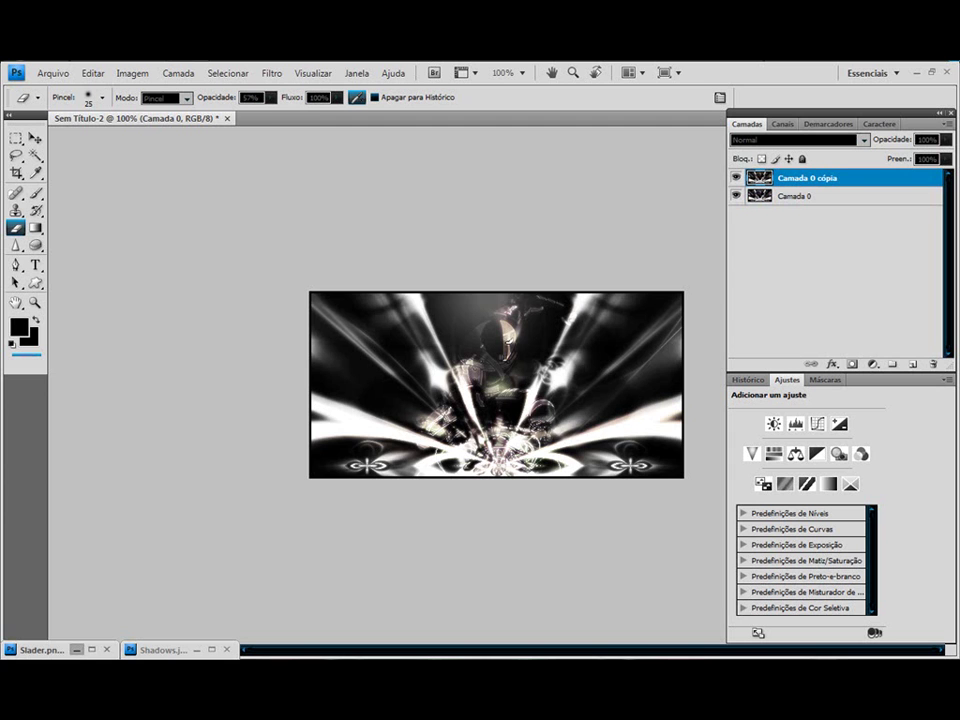
double_click(40, 650)
- Move Slader.png aside, switch to the greyscale example banner, and show it full screen
left_click_drag(446, 226, 182, 242)
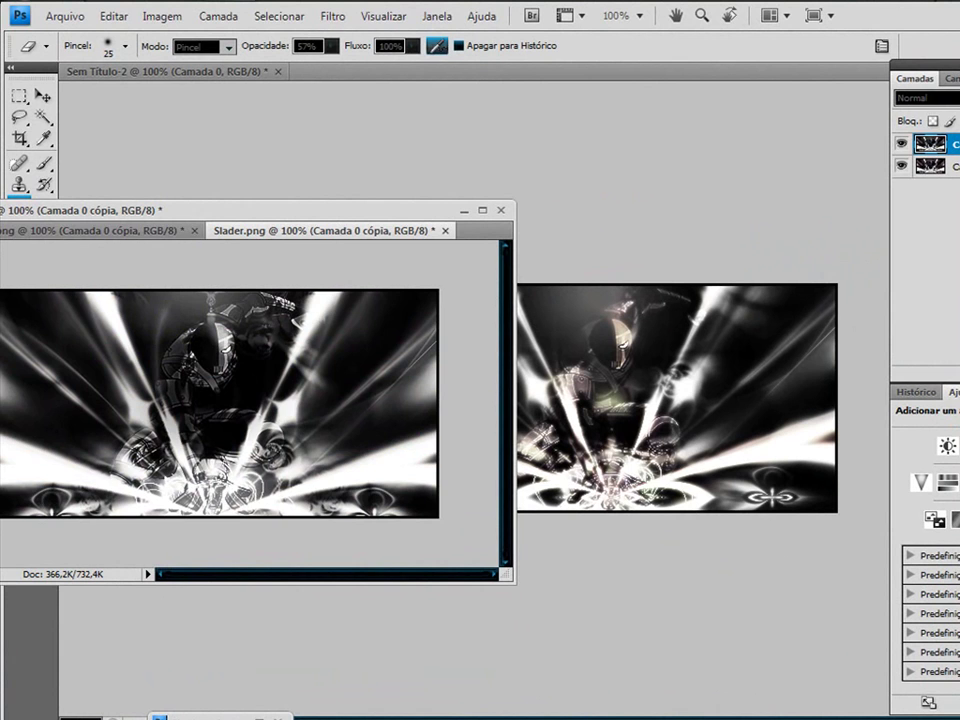
left_click(105, 232)
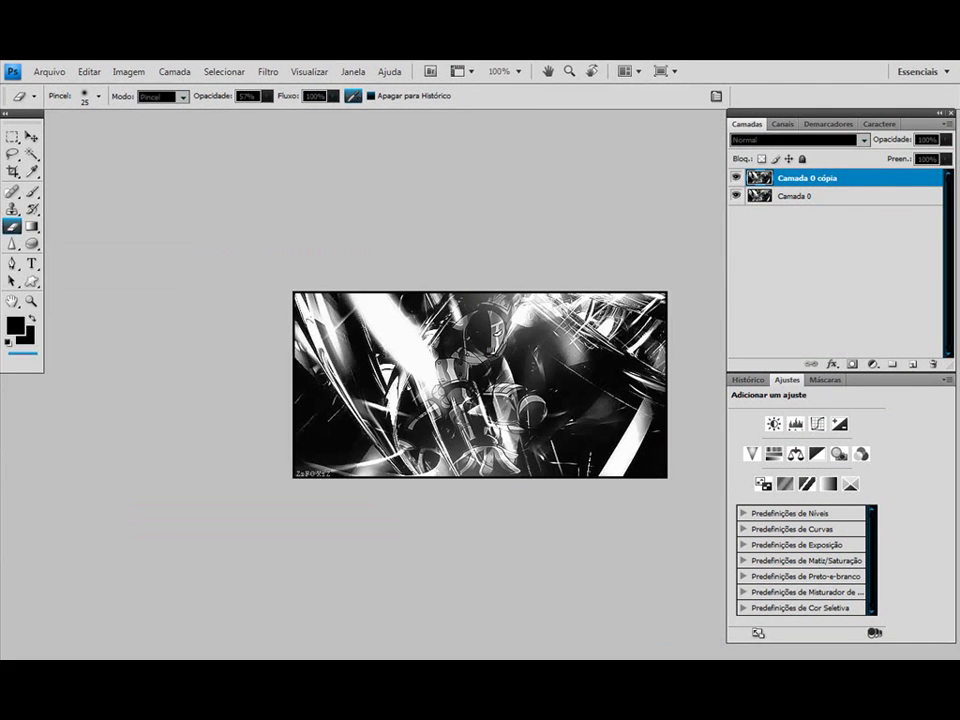
key("f")
key("f")
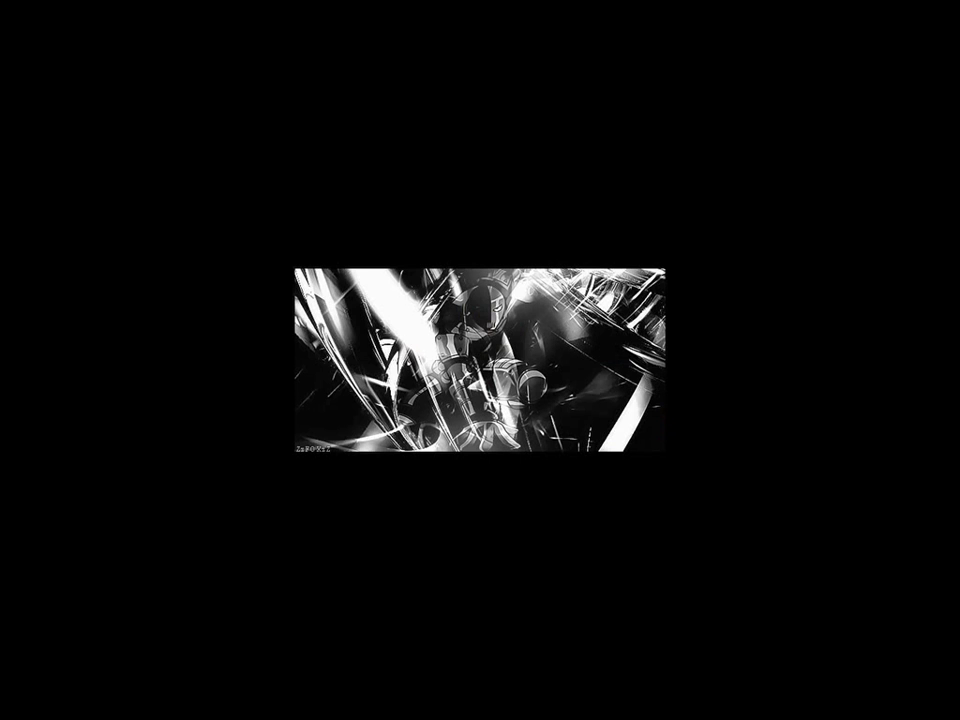